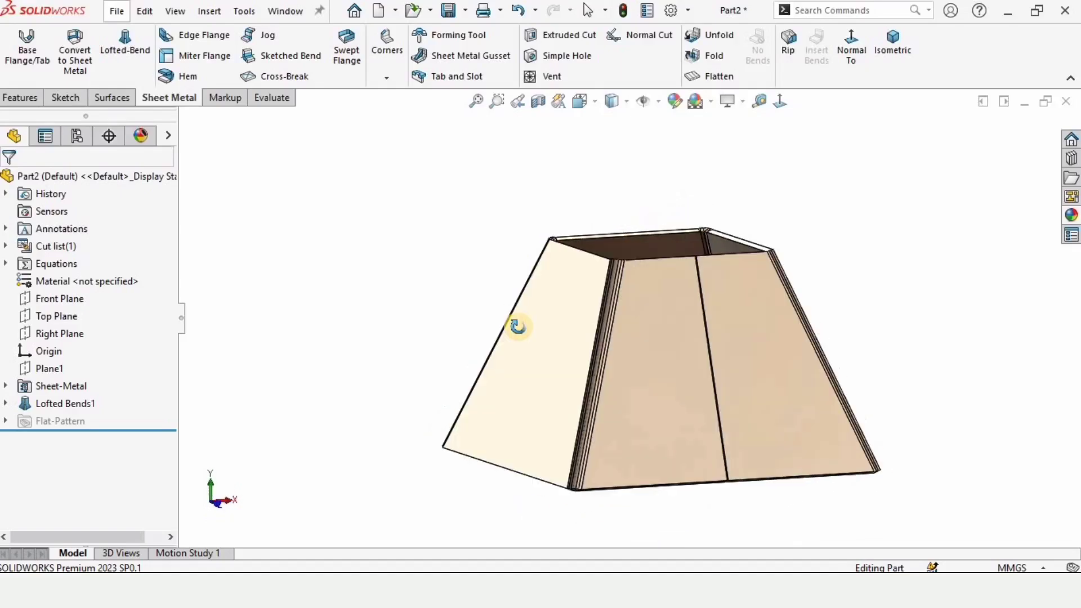
Flatten the tapered hopper into its flat pattern, inspect it, and choose a new Part document
middle_click_drag(700, 325, 730, 378)
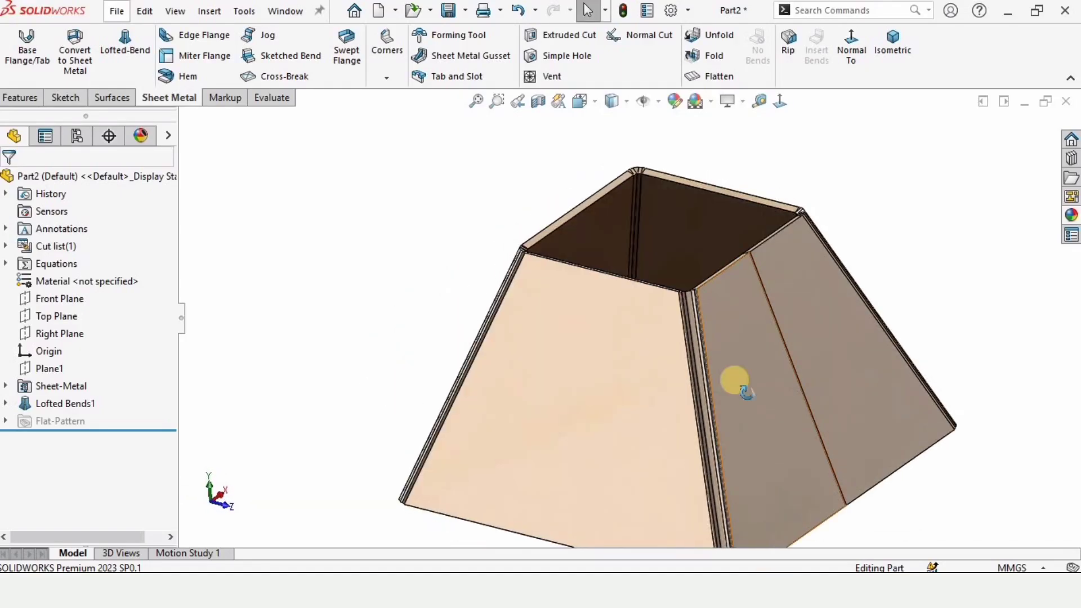
left_click(710, 75)
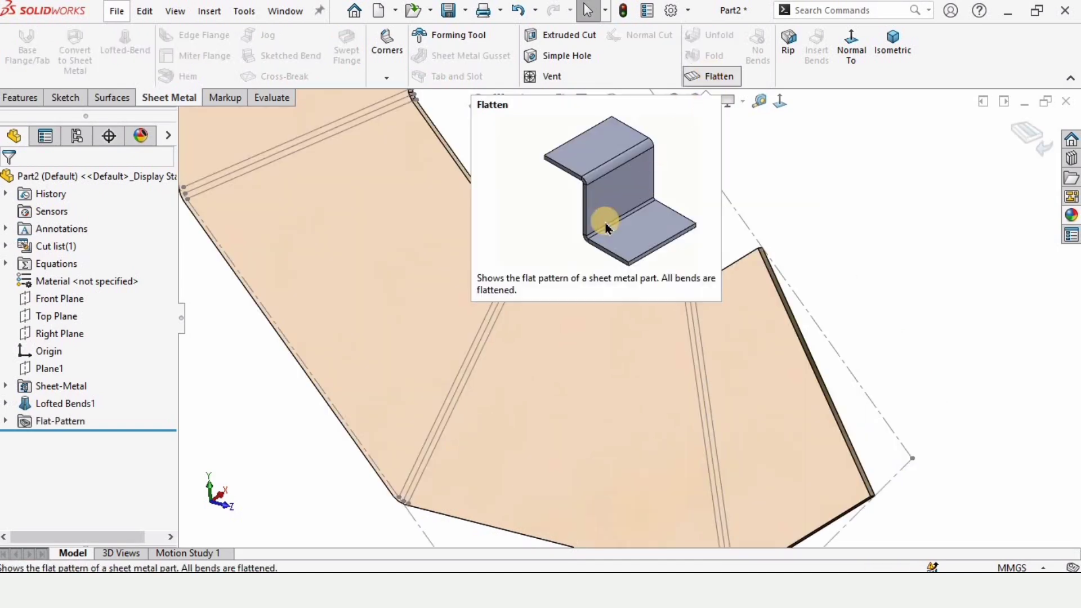
middle_click_drag(619, 366, 673, 366)
left_click(369, 278)
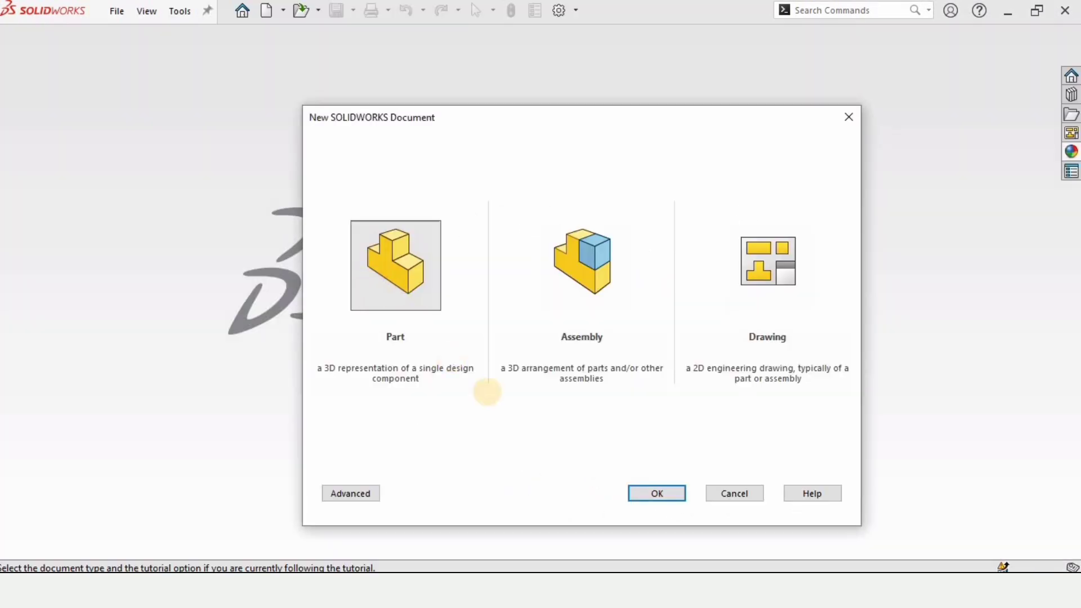
Create the new part, switch its scene to Plain White, and select the Top Plane
left_click(641, 494)
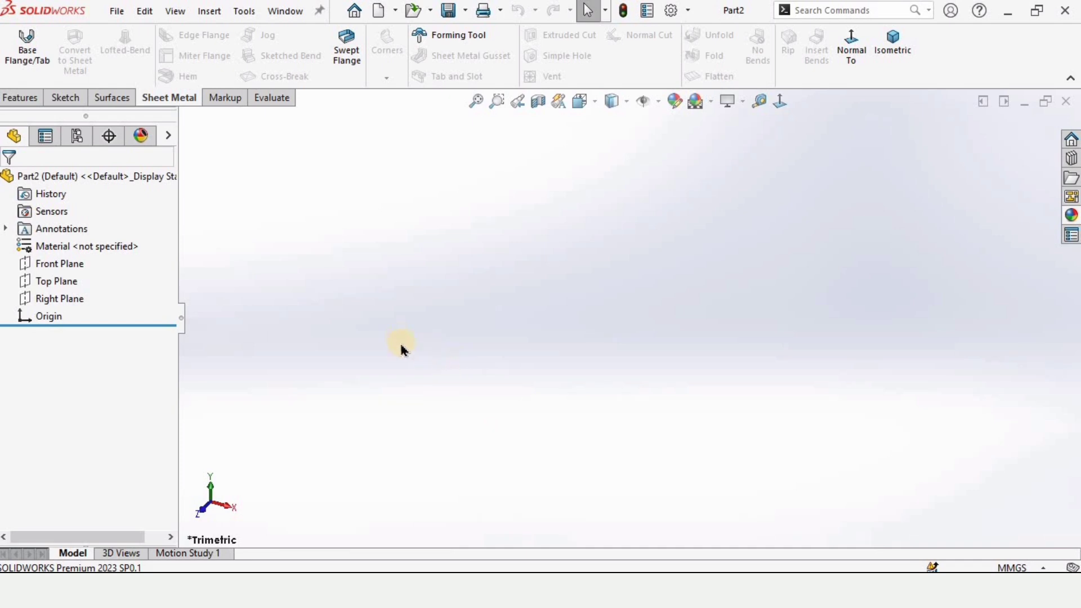
left_click(712, 102)
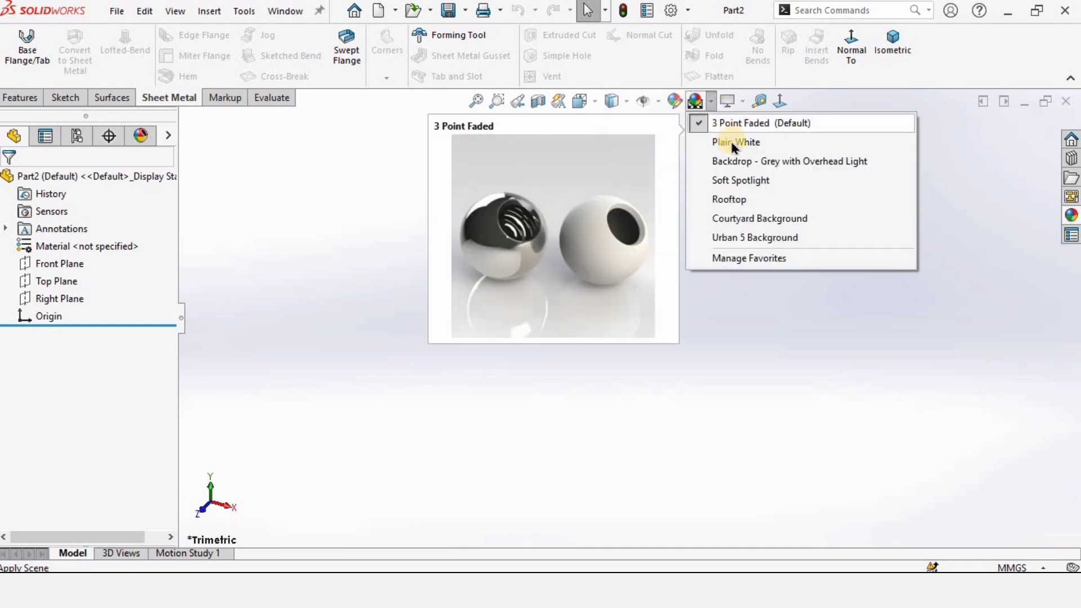
left_click(732, 140)
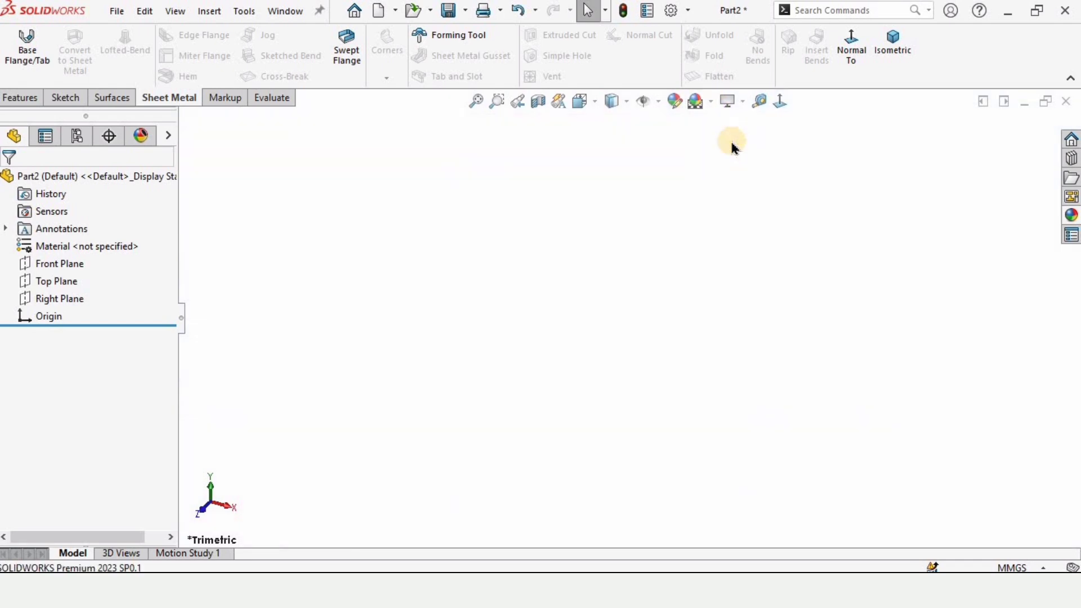
left_click(56, 281)
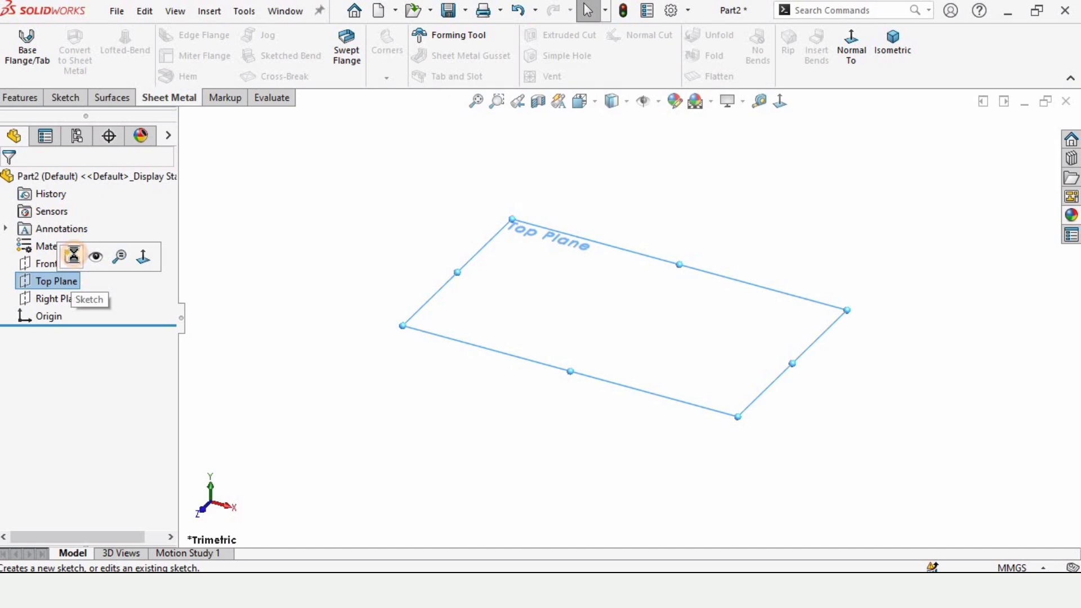
Start a sketch on the Top Plane and draw a center rectangle at the origin
left_click(73, 256)
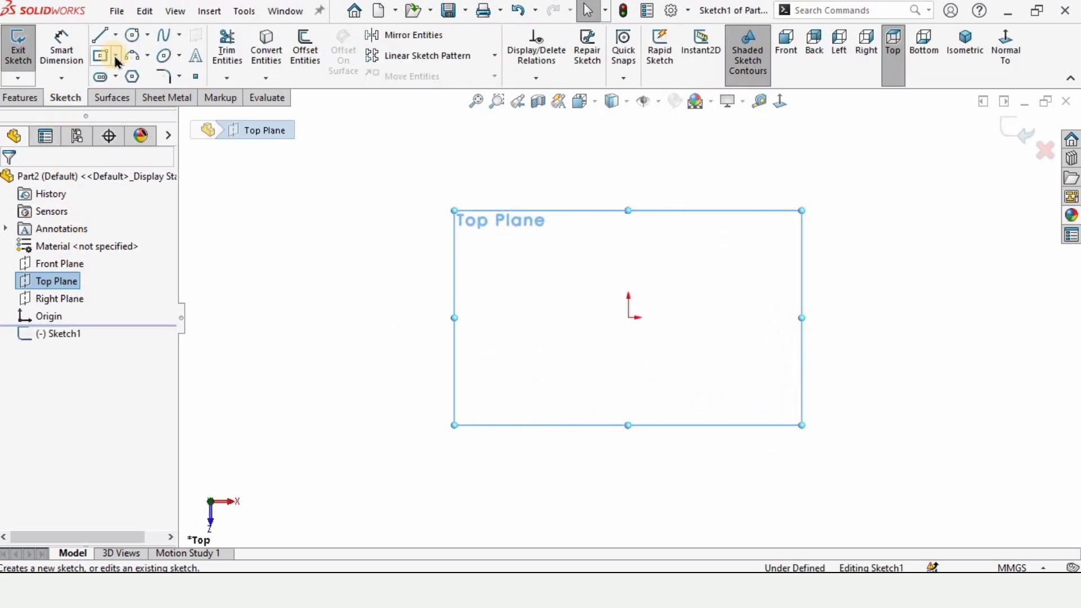
left_click(115, 56)
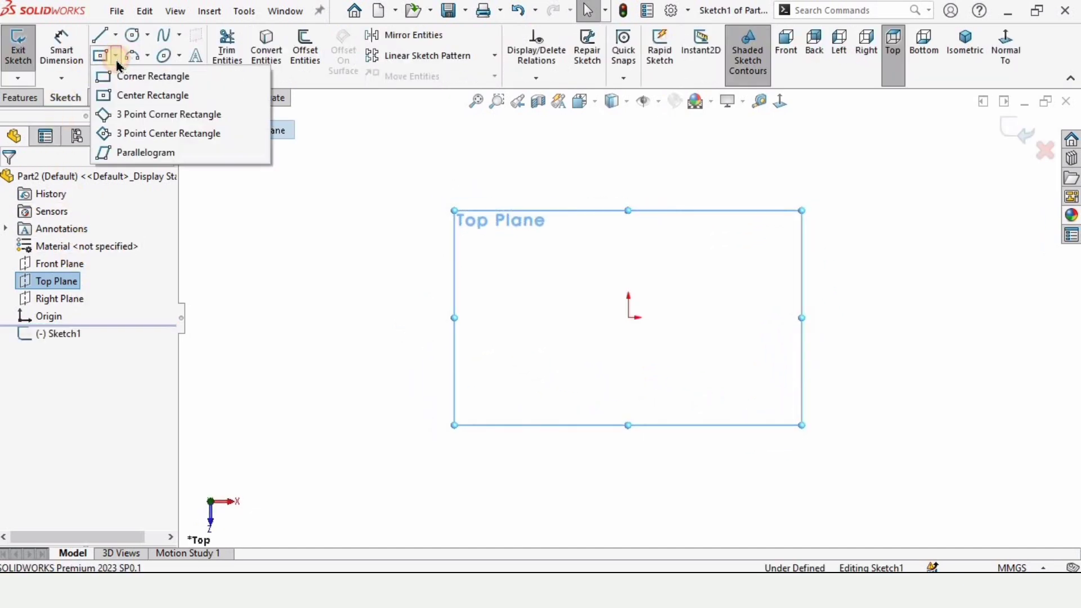
left_click(145, 99)
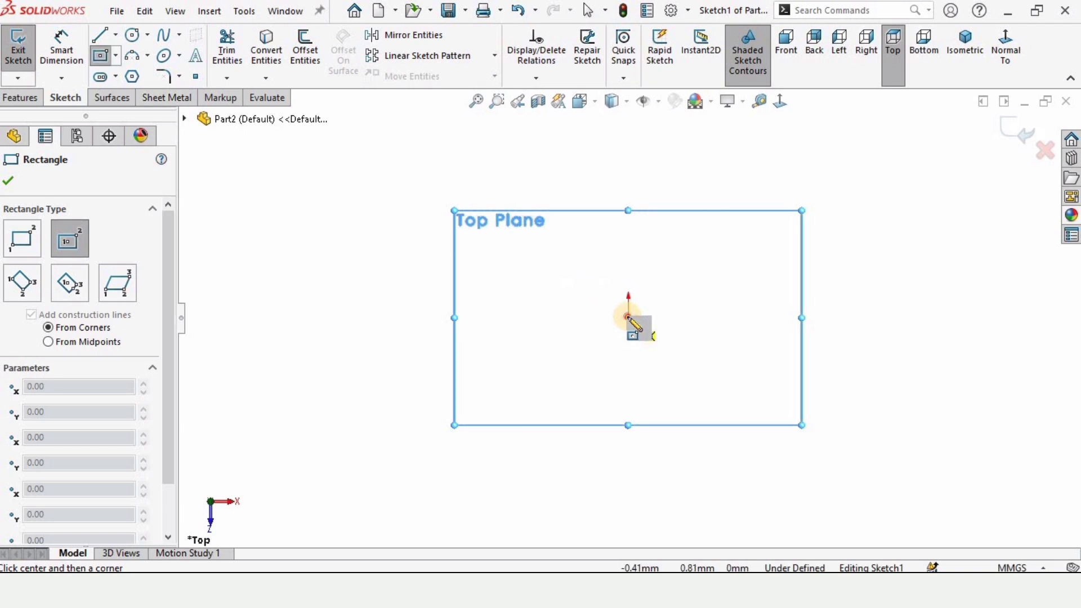
left_click(454, 192)
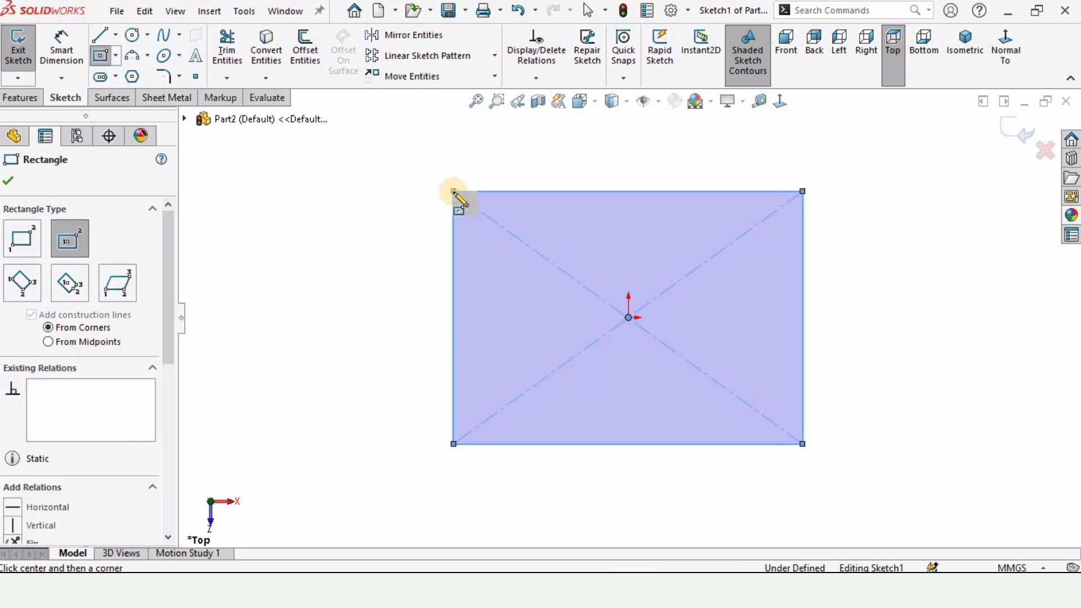
Dimension the rectangle's width and height to 295 mm
left_click(63, 45)
left_click(600, 192)
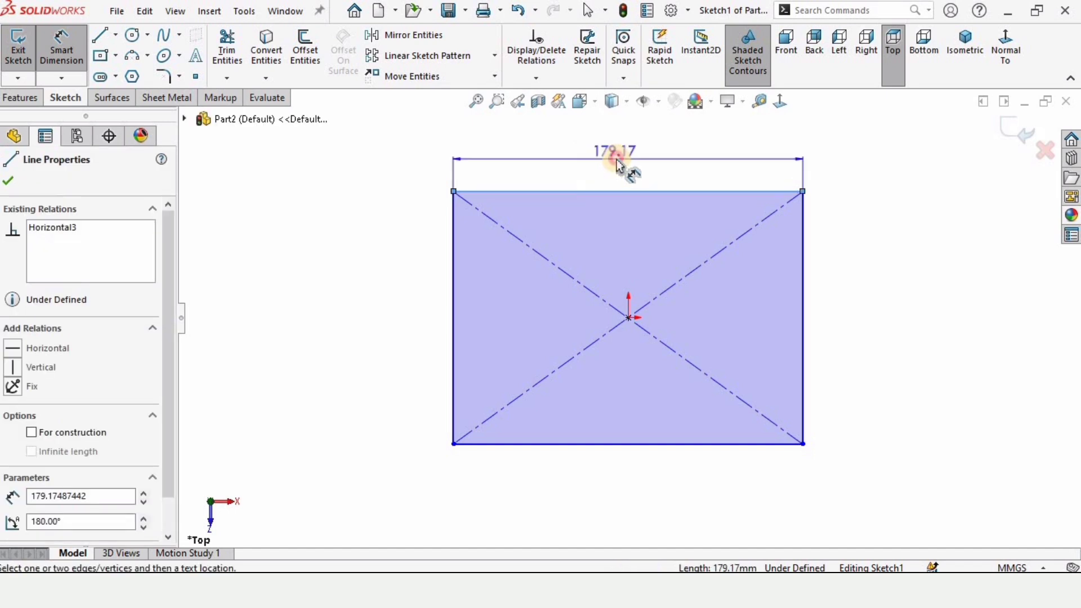
left_click(622, 165)
type("2")
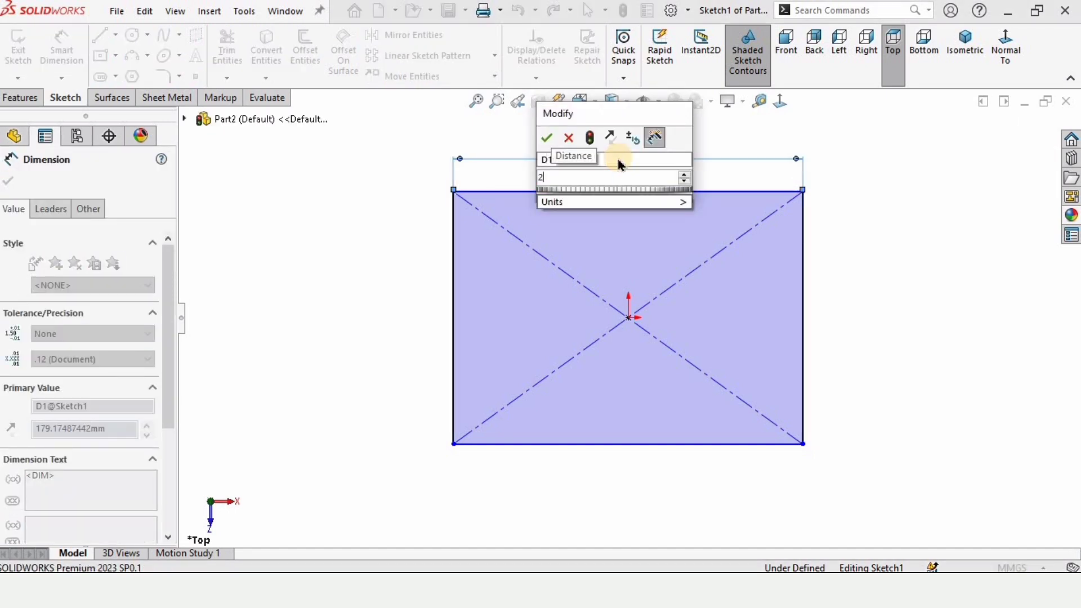
type("95")
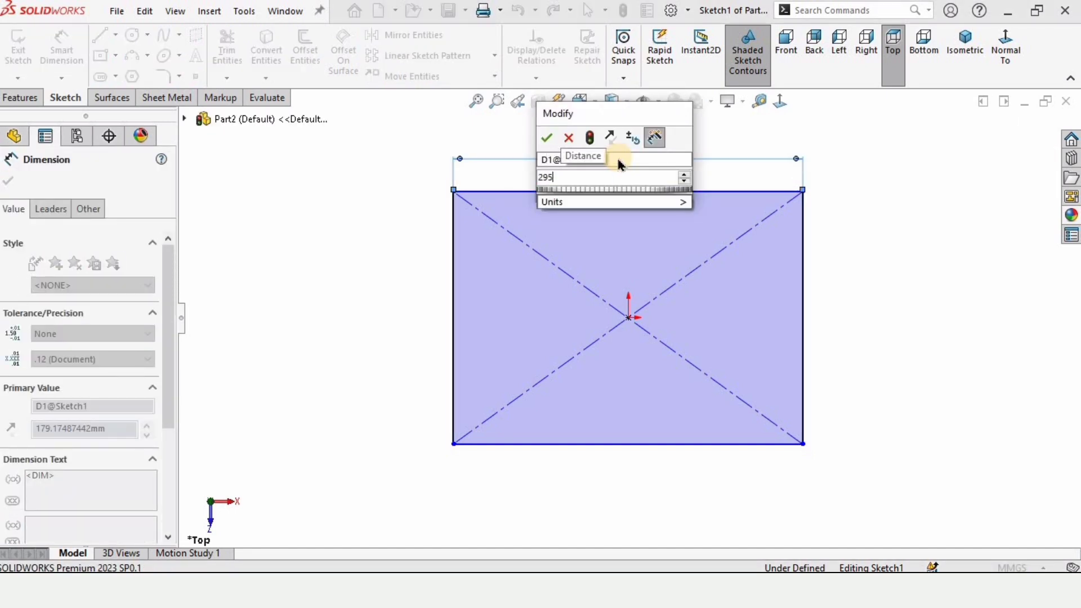
key("Return")
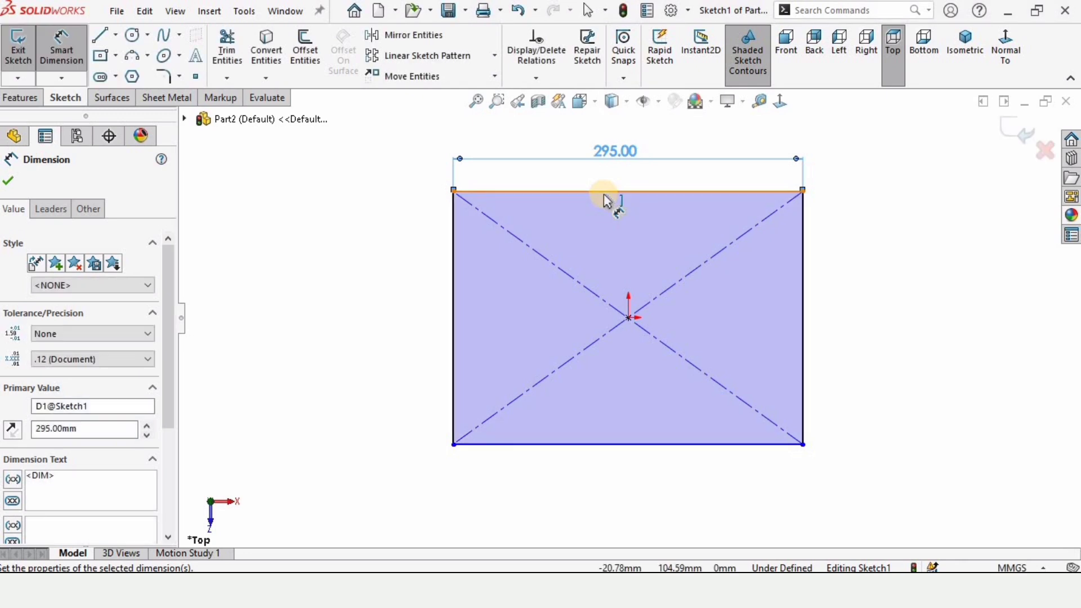
left_click(454, 225)
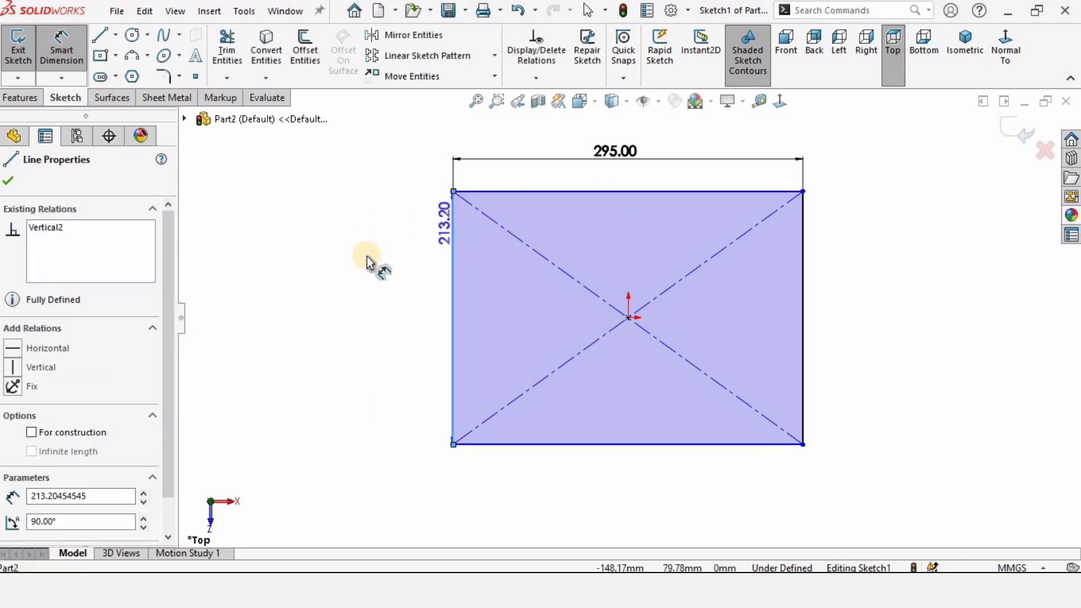
left_click(376, 278)
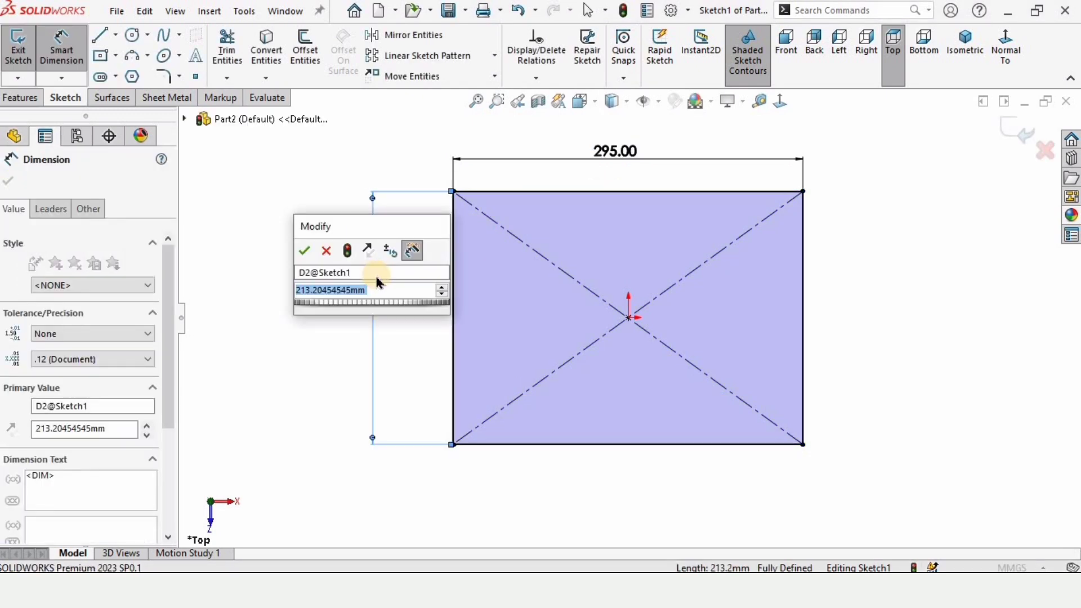
type("295")
key("Return")
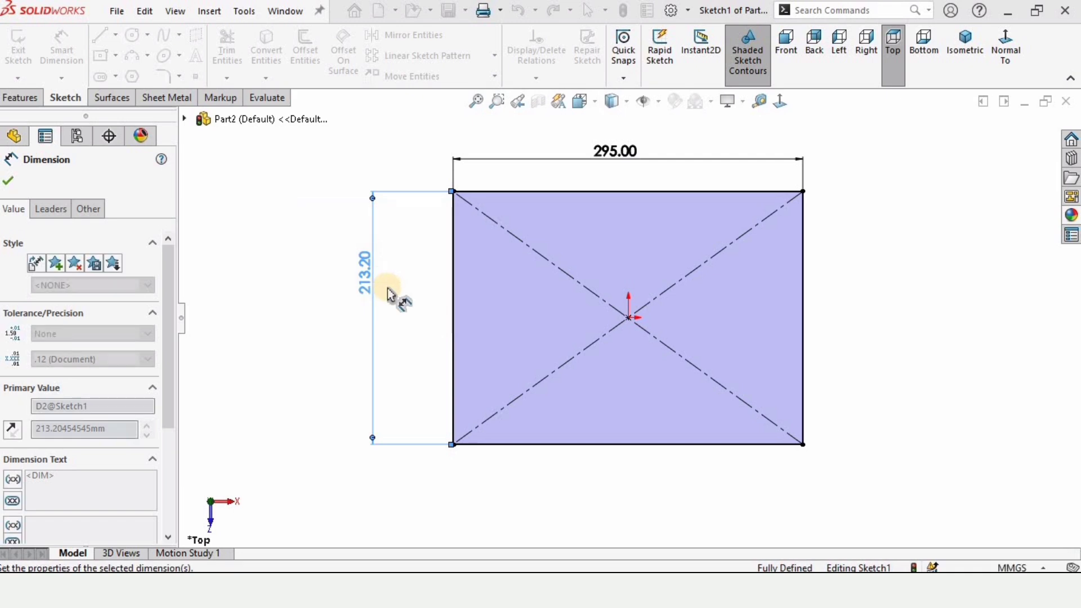
key("Escape")
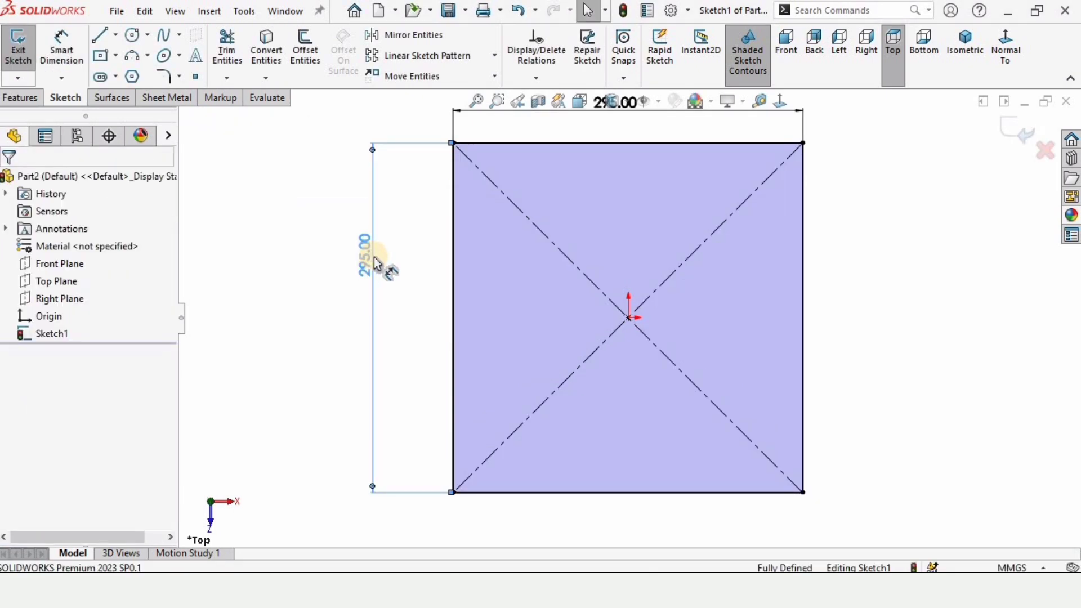
Replace the vertical 295 dimension with an Equal relation between the top and left lines
key("Delete")
key("z")
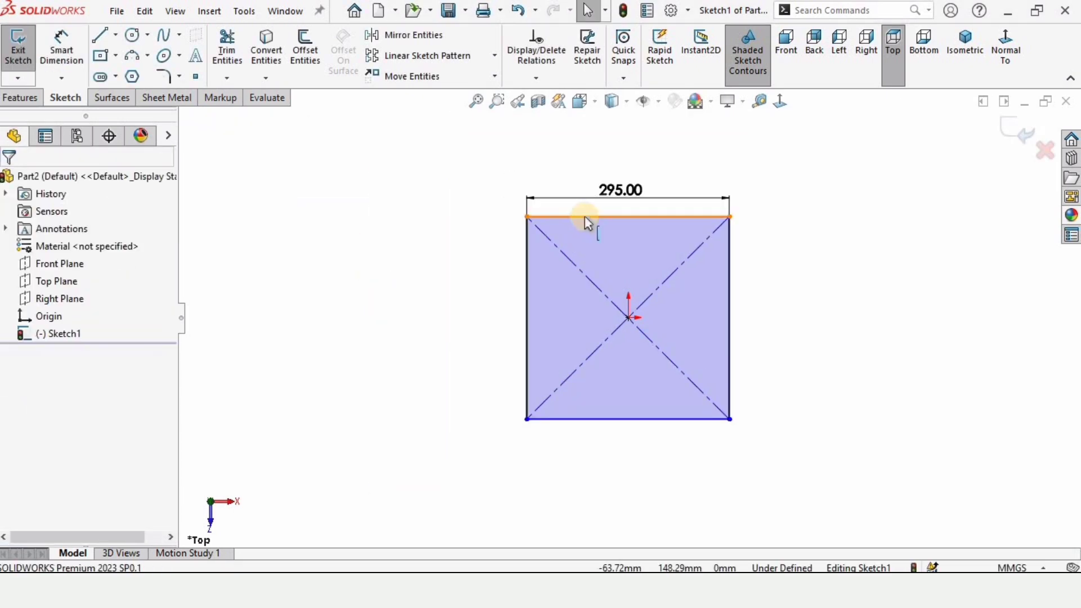
left_click(521, 253)
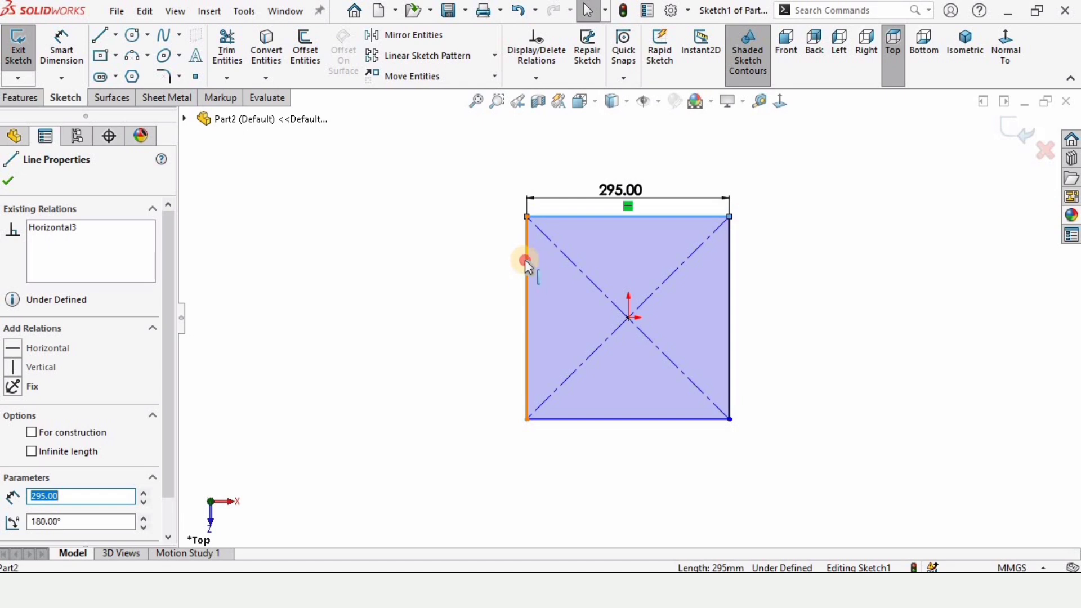
left_click(525, 259, "ctrl")
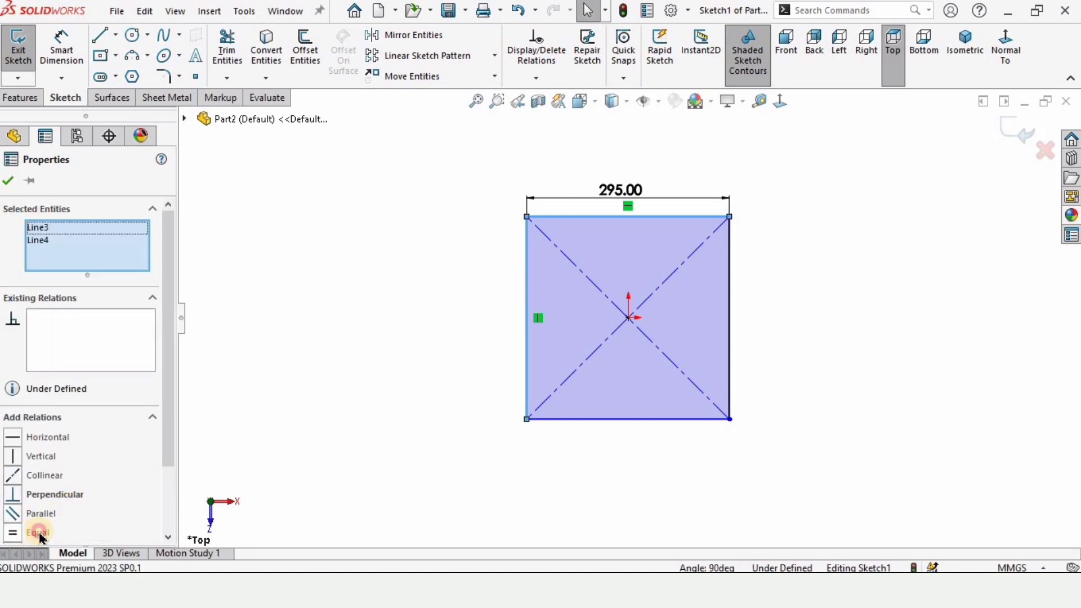
left_click(39, 534)
left_click(8, 183)
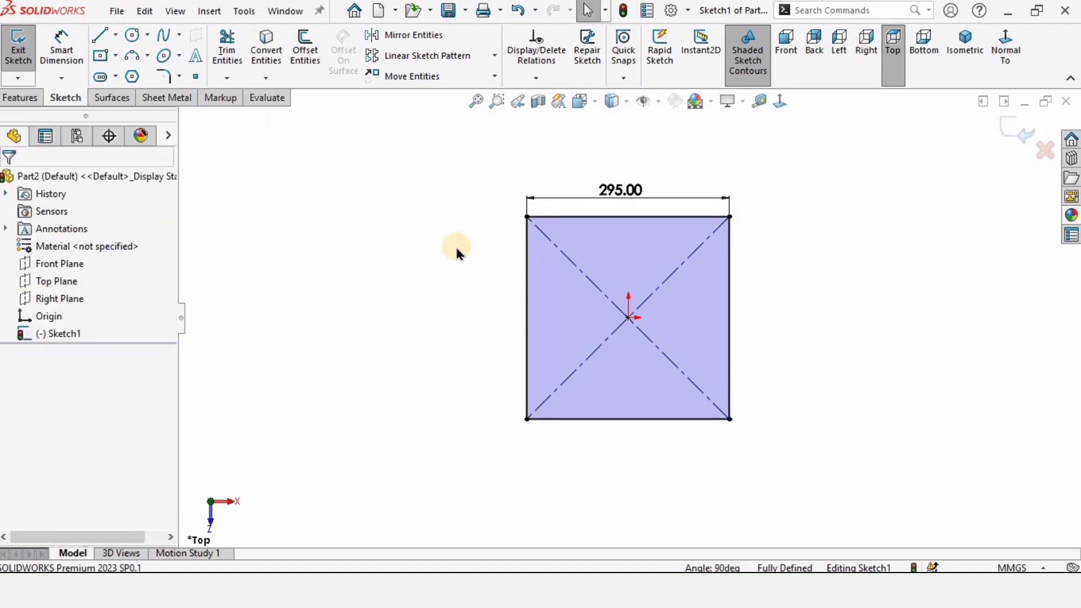
Use the line tool for the square's construction diagonals, then exit it
scroll(720, 264, "down", 1)
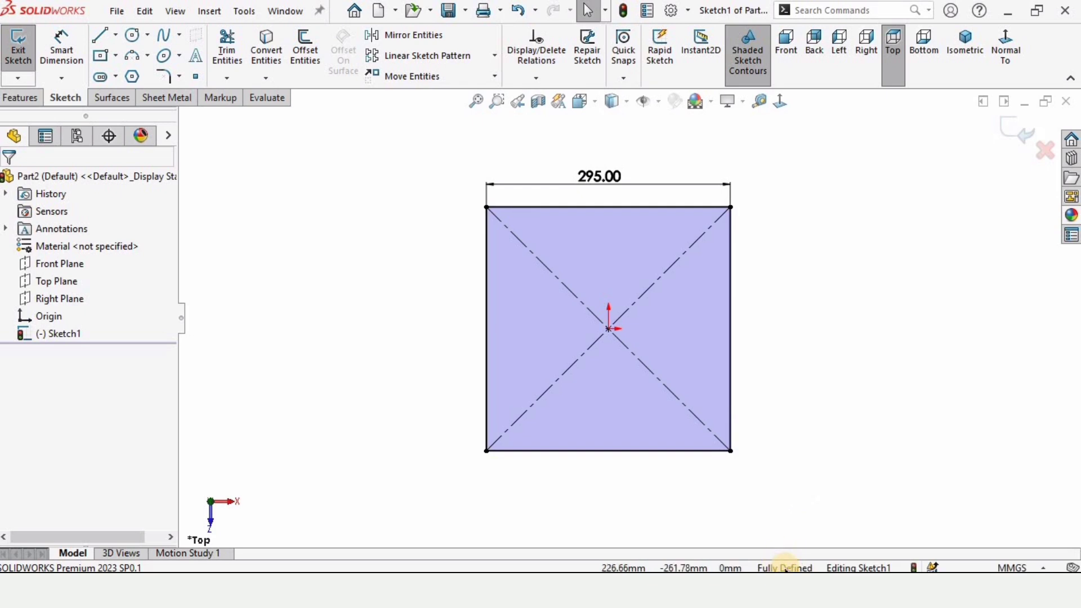
scroll(608, 272, "down", 1)
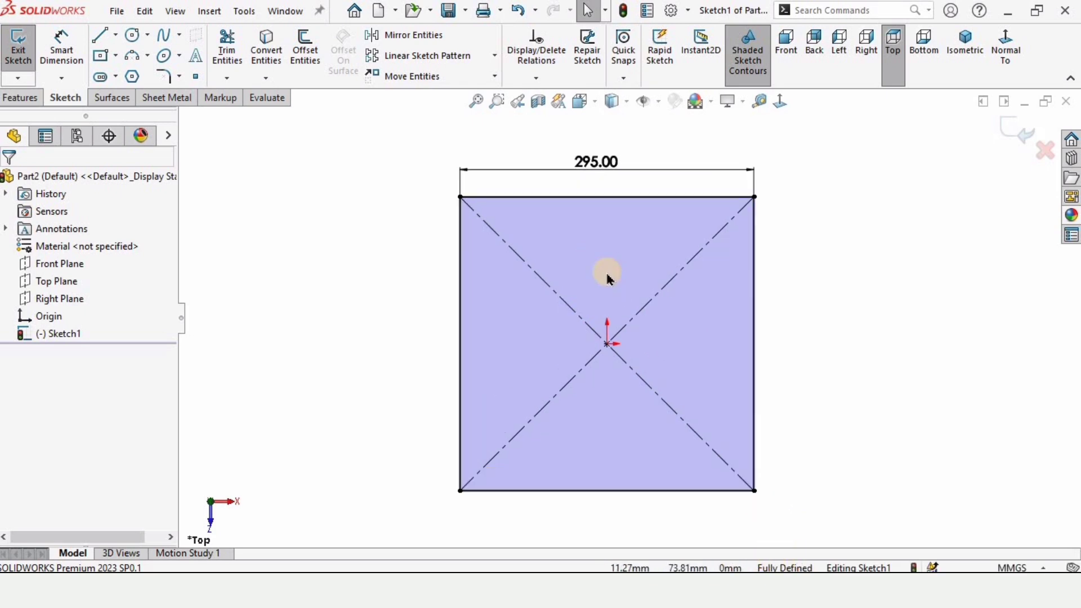
key("l")
key("Escape")
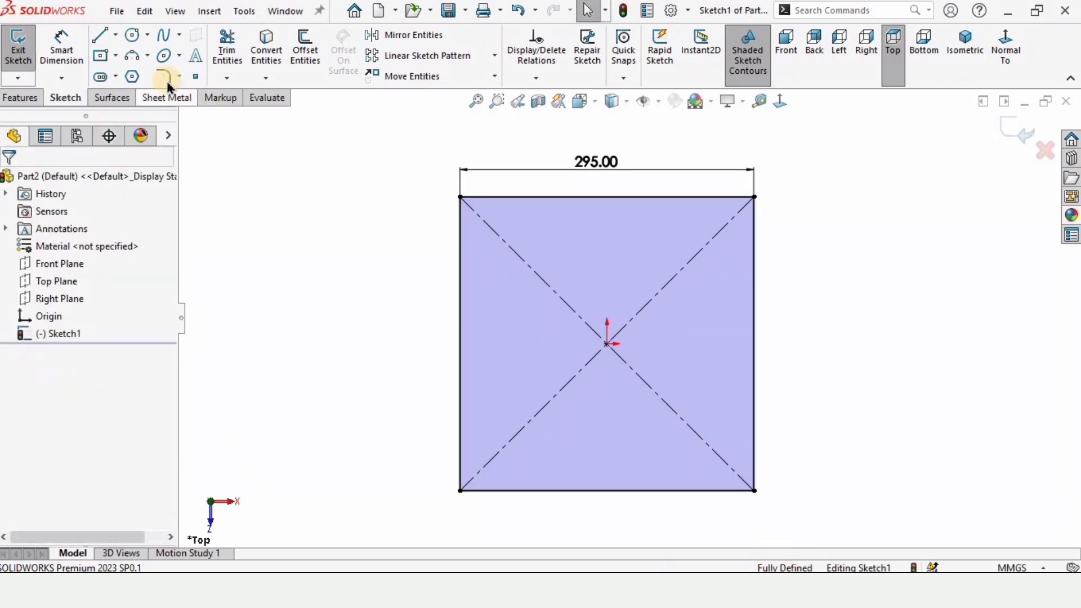
Fillet all four corners of the 295 mm square at 4 mm and move the R4.00 label aside
left_click(164, 78)
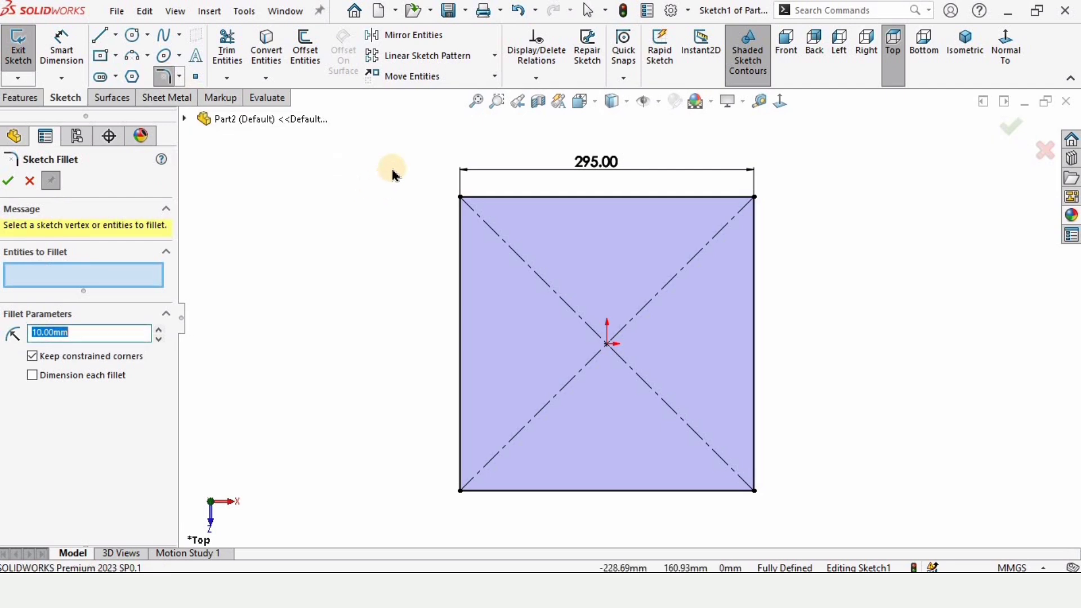
mouse_move(419, 170)
left_mouse_down()
mouse_move(429, 326)
mouse_move(545, 509)
mouse_move(852, 497)
mouse_move(846, 525)
left_mouse_up()
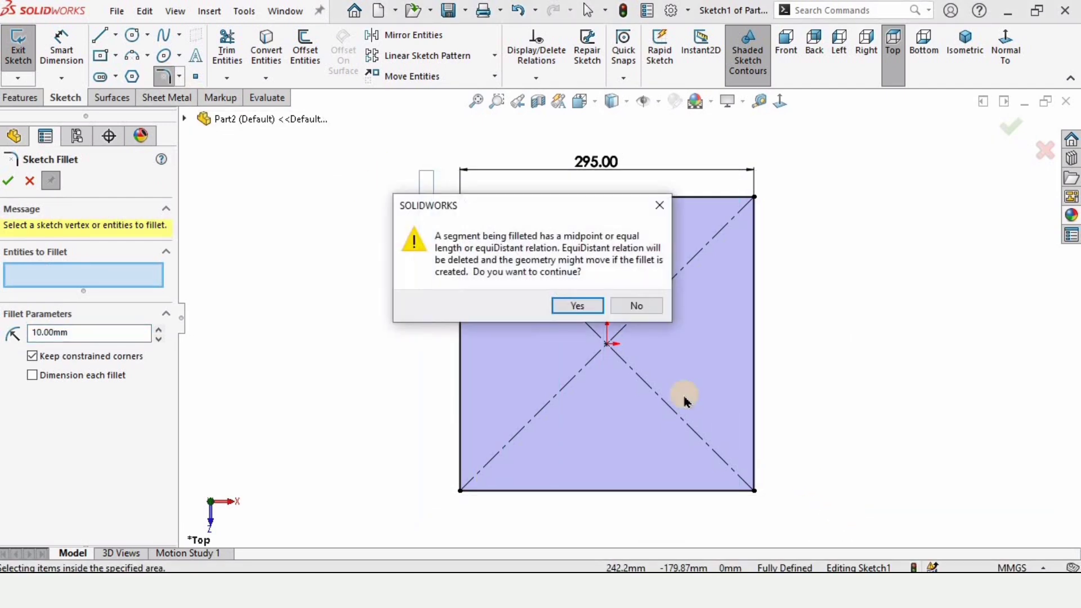
left_click(576, 305)
left_click(576, 306)
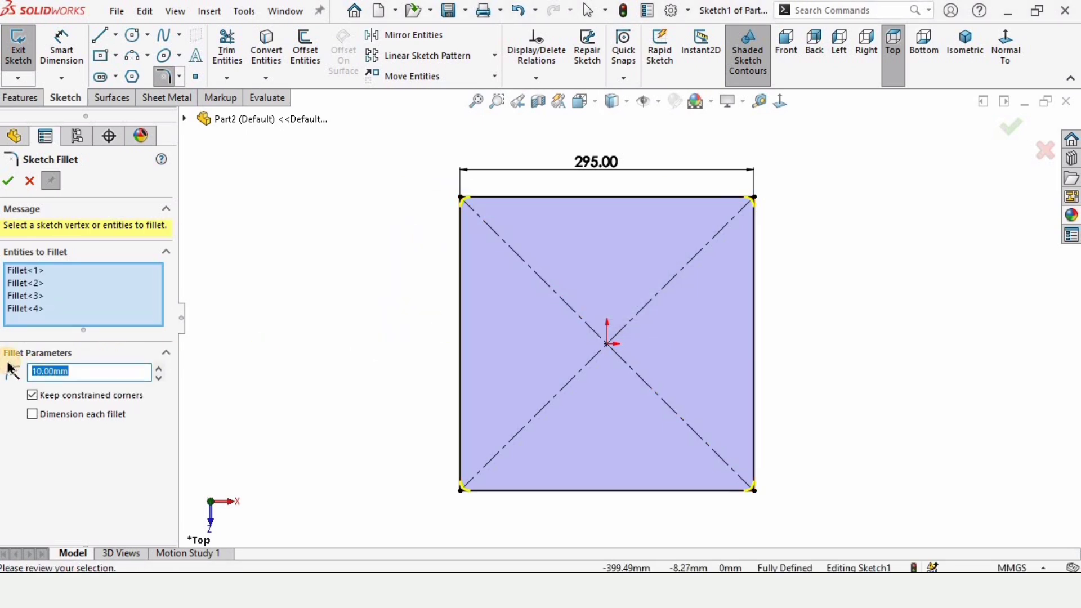
left_click(8, 181)
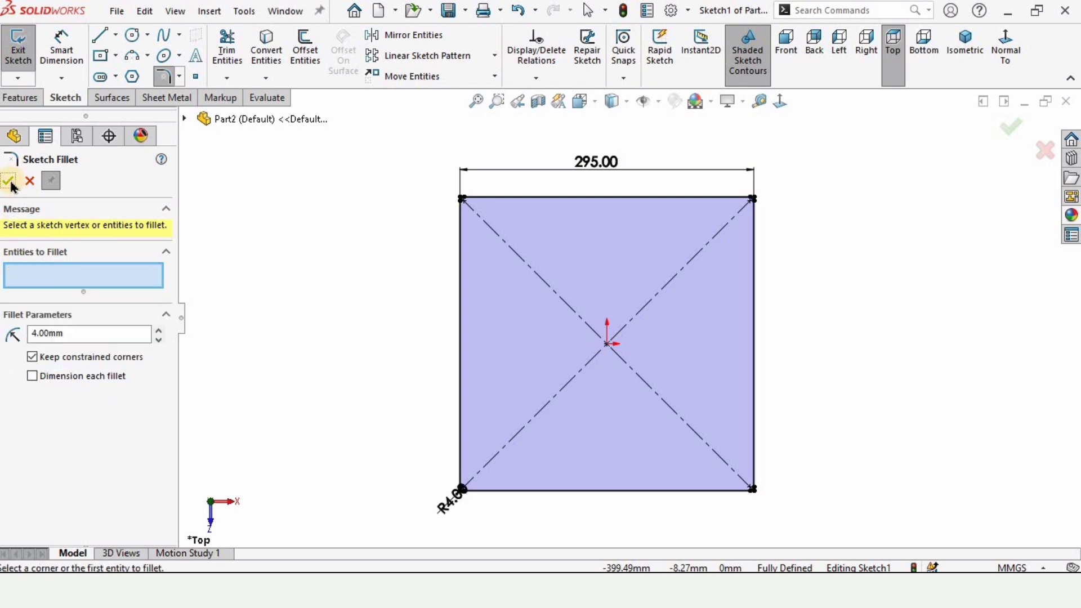
left_click(9, 182)
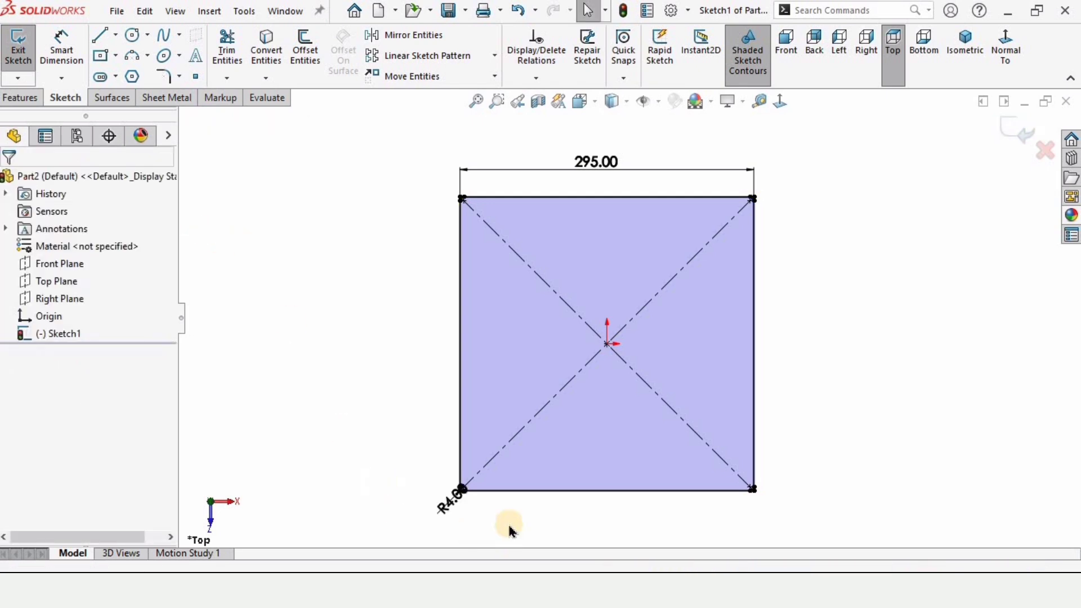
left_click_drag(446, 499, 375, 497)
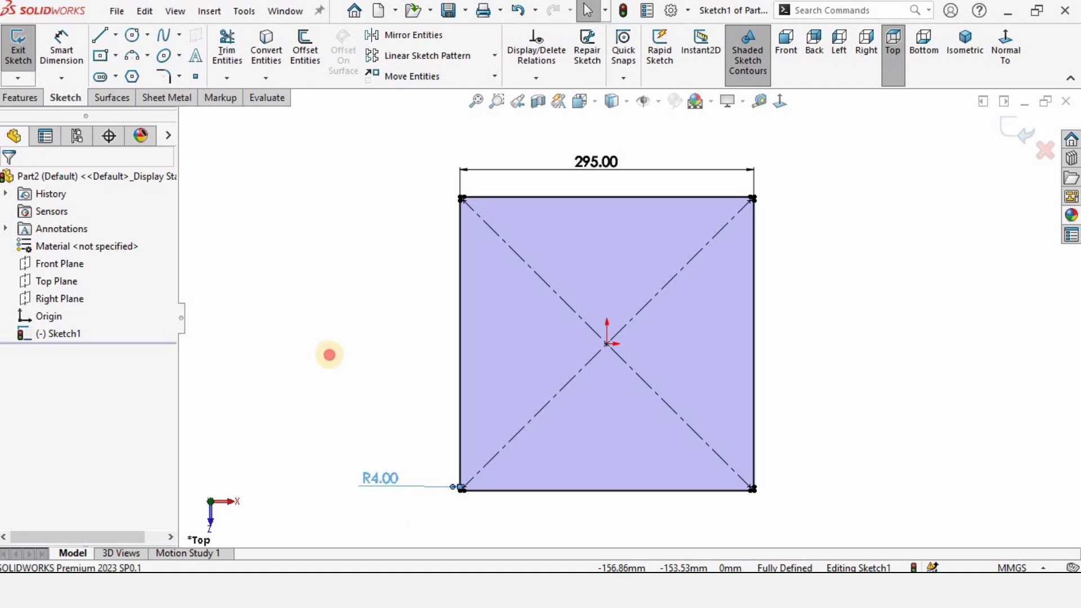
left_click(329, 354)
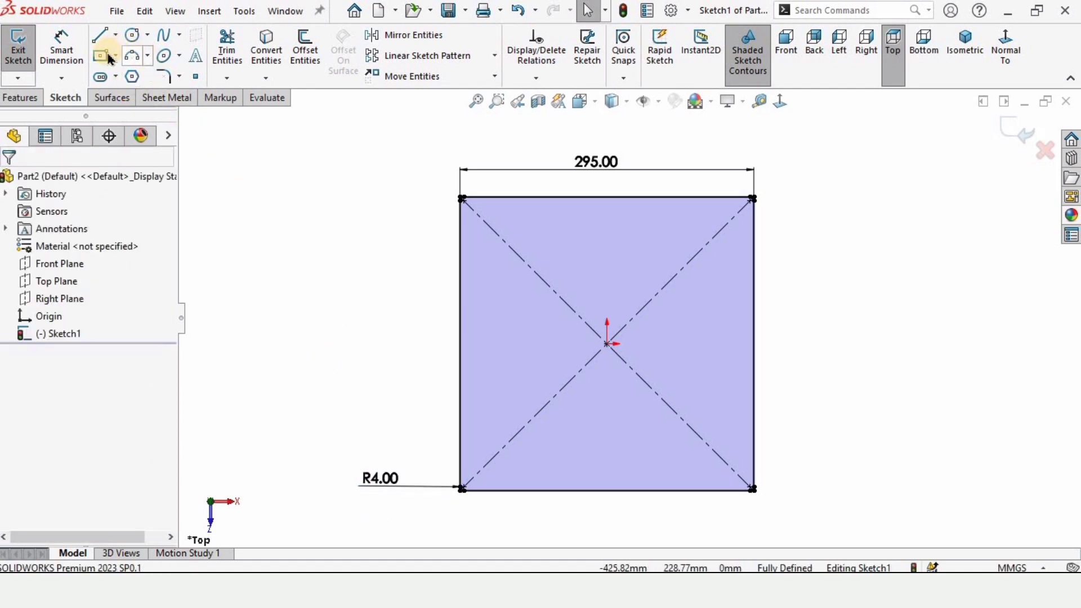
Draw a vertical centreline from the origin down past the square's bottom edge
left_click(115, 38)
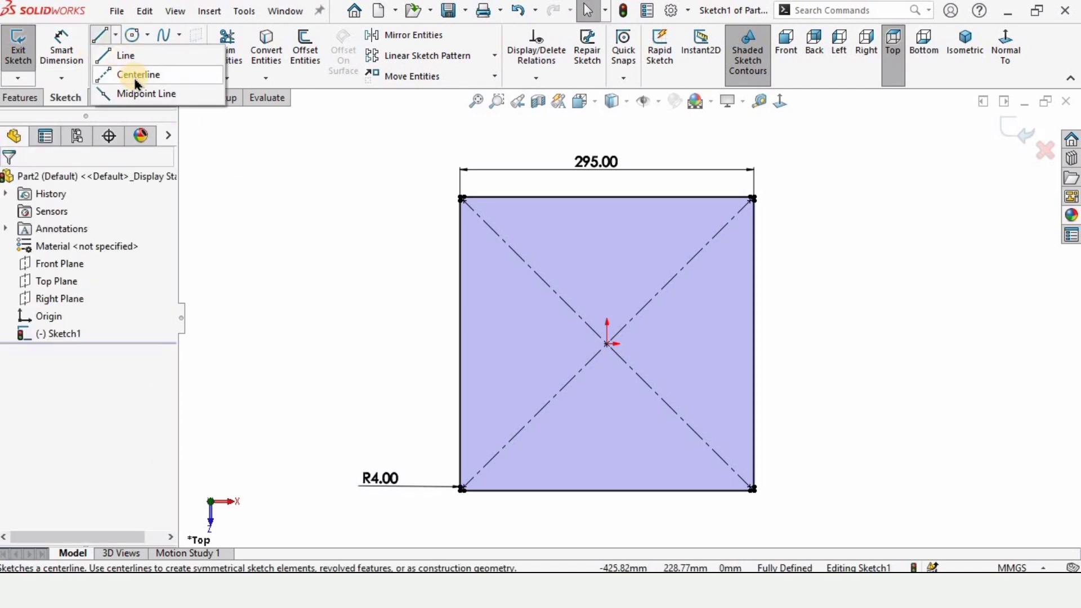
left_click(135, 70)
middle_click_drag(597, 405, 613, 348, "ctrl")
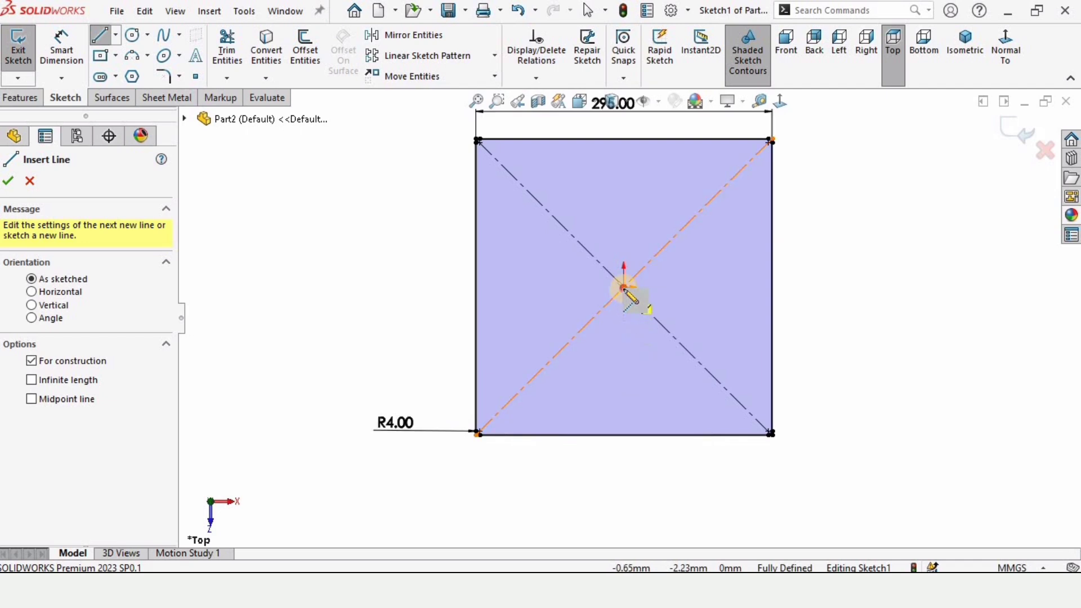
left_click(624, 288)
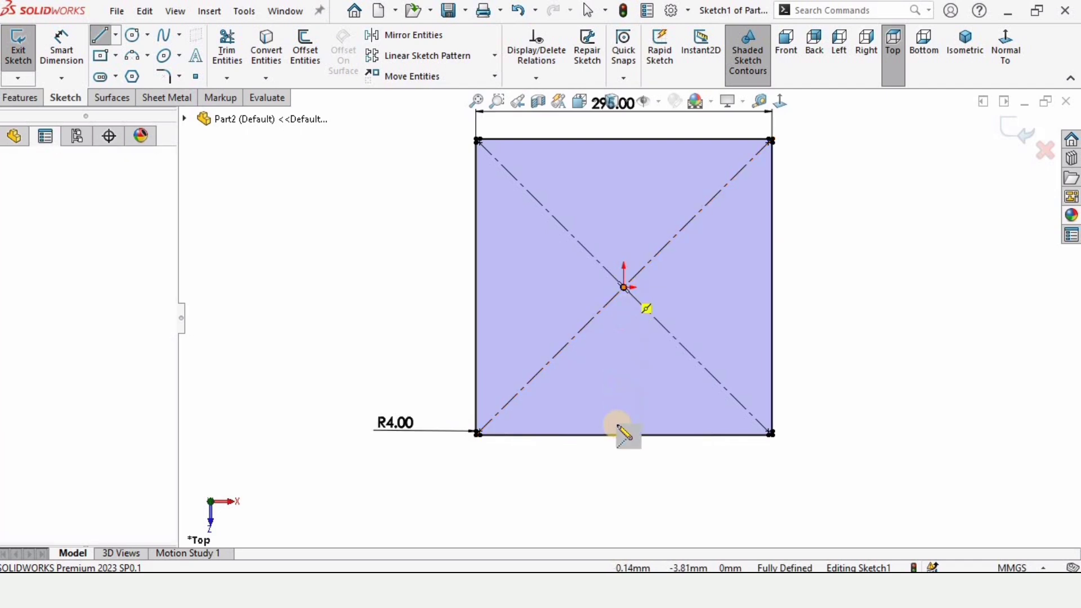
left_click(623, 516)
key("Escape")
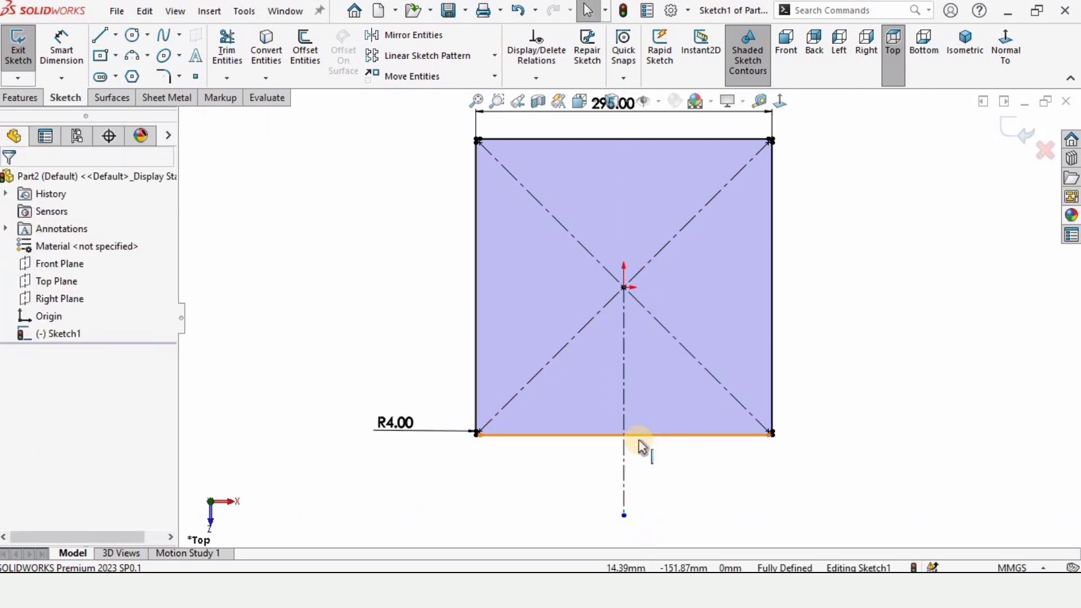
middle_click_drag(643, 478, 641, 446, "ctrl")
left_click(304, 48)
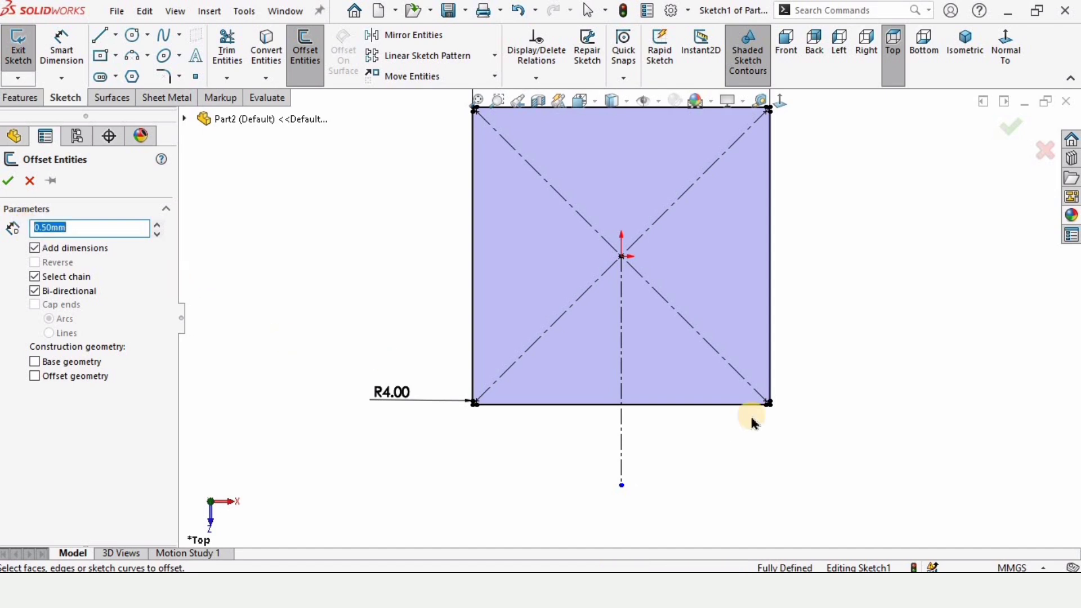
Offset the vertical centreline 0.50 mm bi-directionally, creating two flanking lines
left_click(623, 360)
scroll(623, 360, "down", 5)
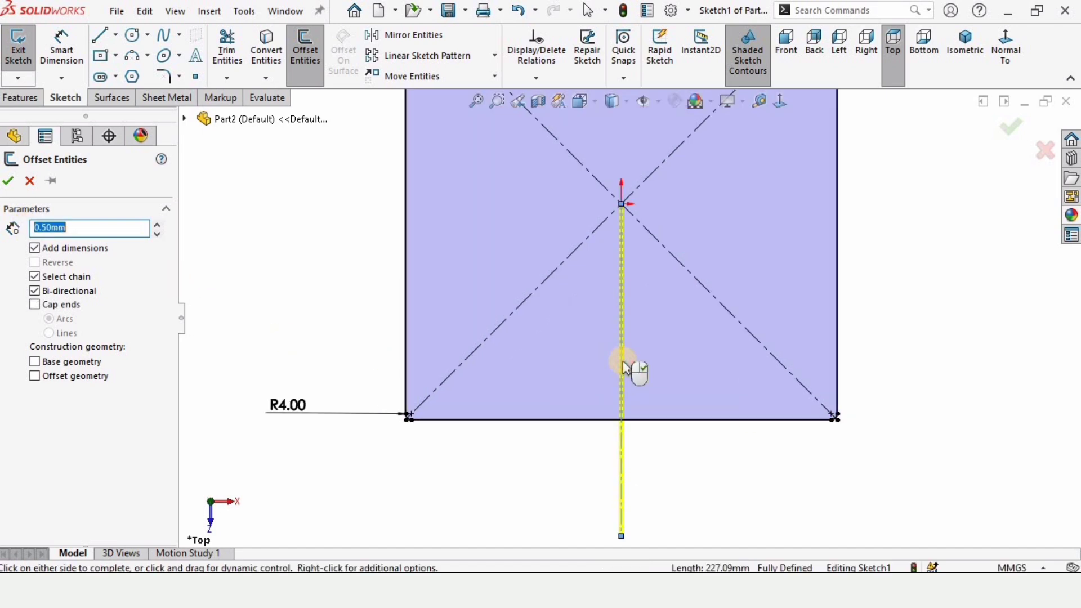
left_click(35, 290)
scroll(656, 448, "down", 5)
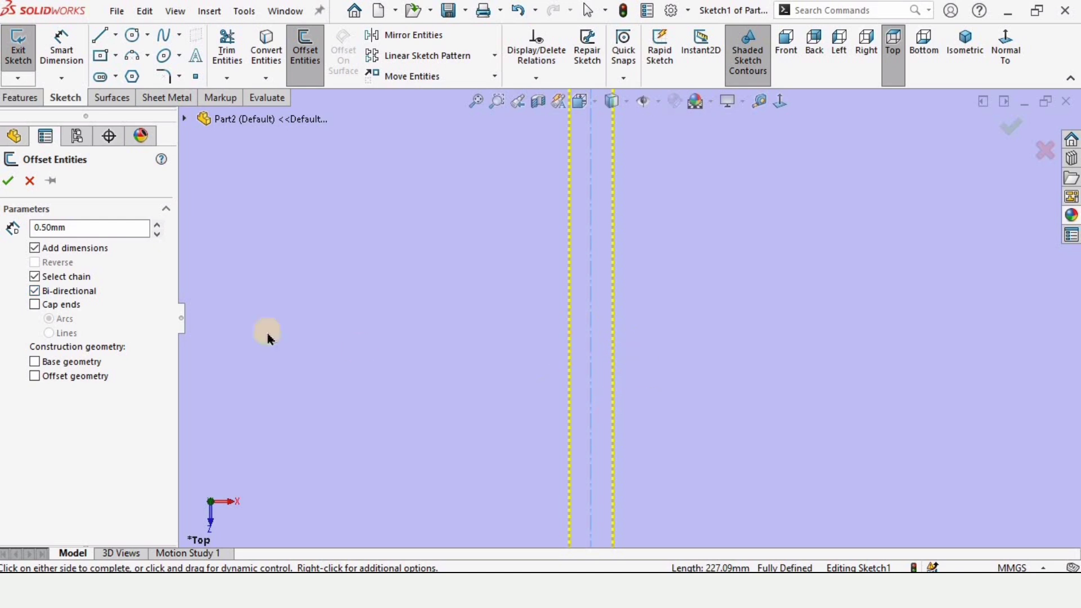
left_click(27, 190)
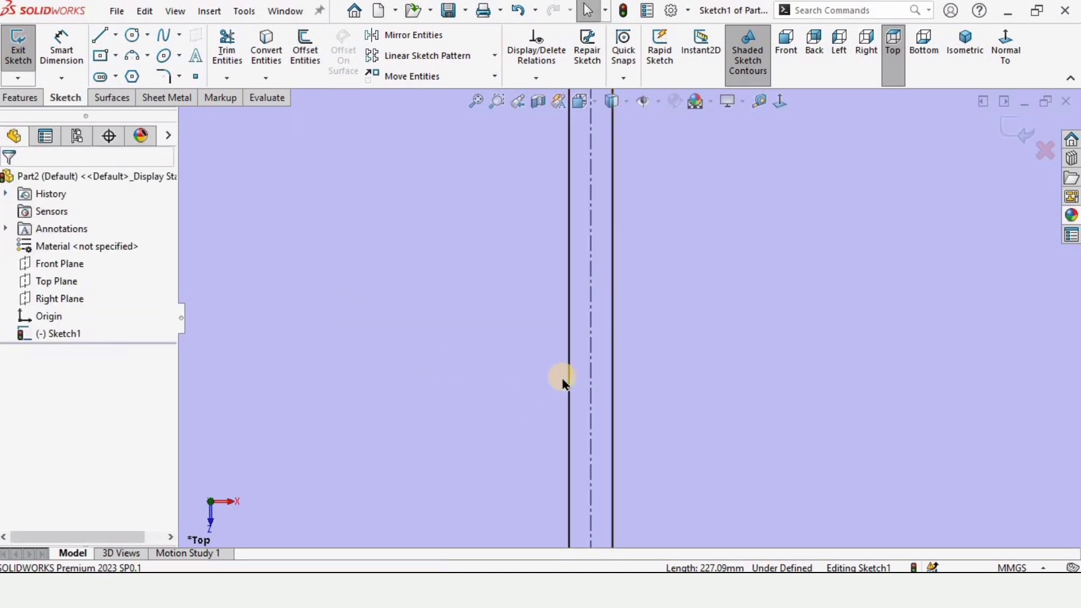
Convert both offset lines to construction geometry
left_click(569, 342)
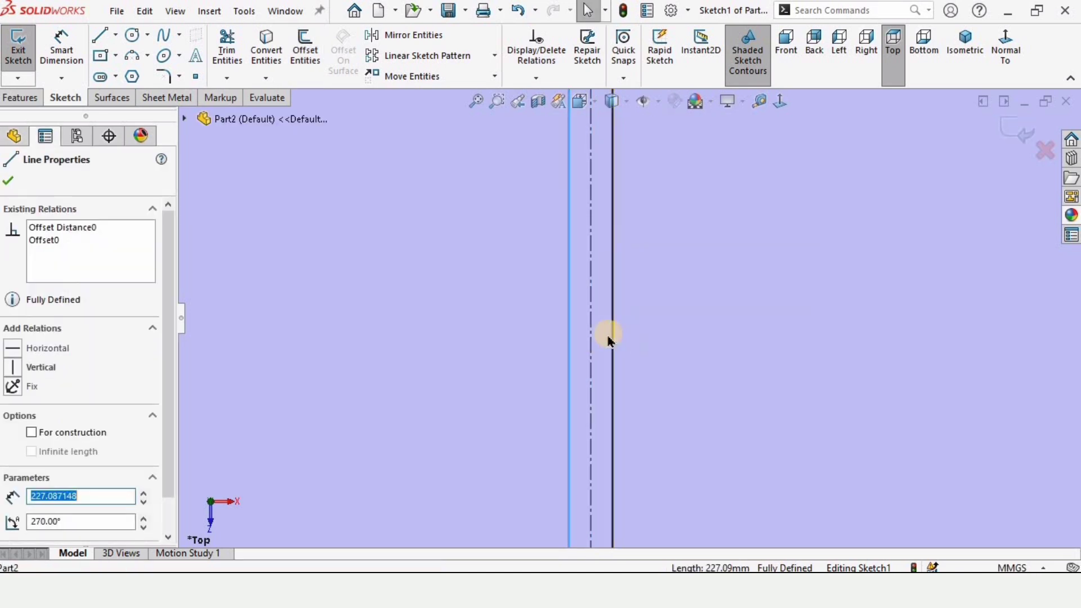
left_click(614, 343, "ctrl")
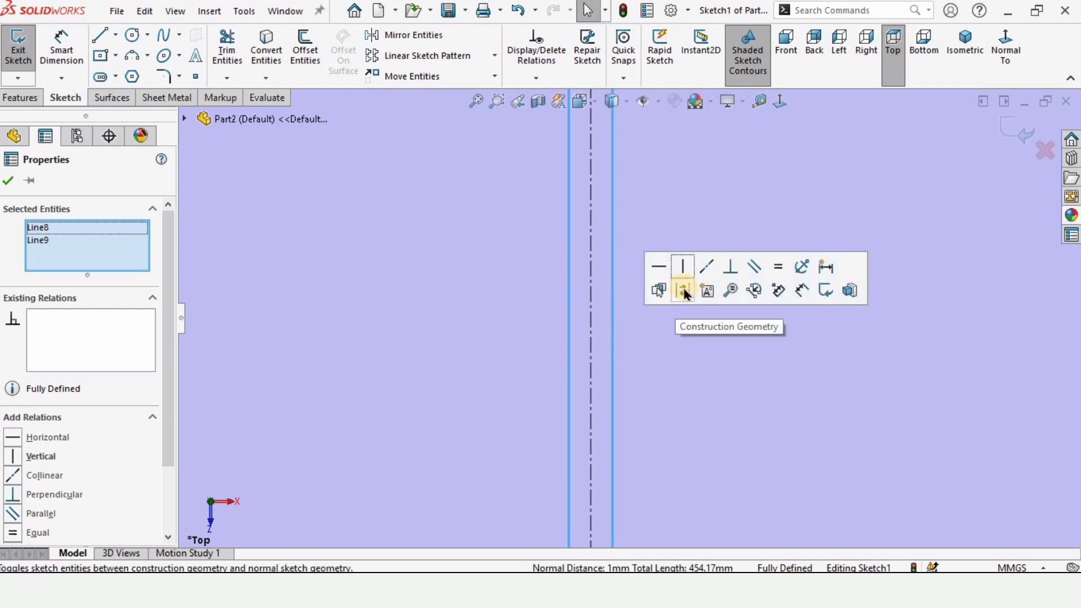
left_click(684, 294)
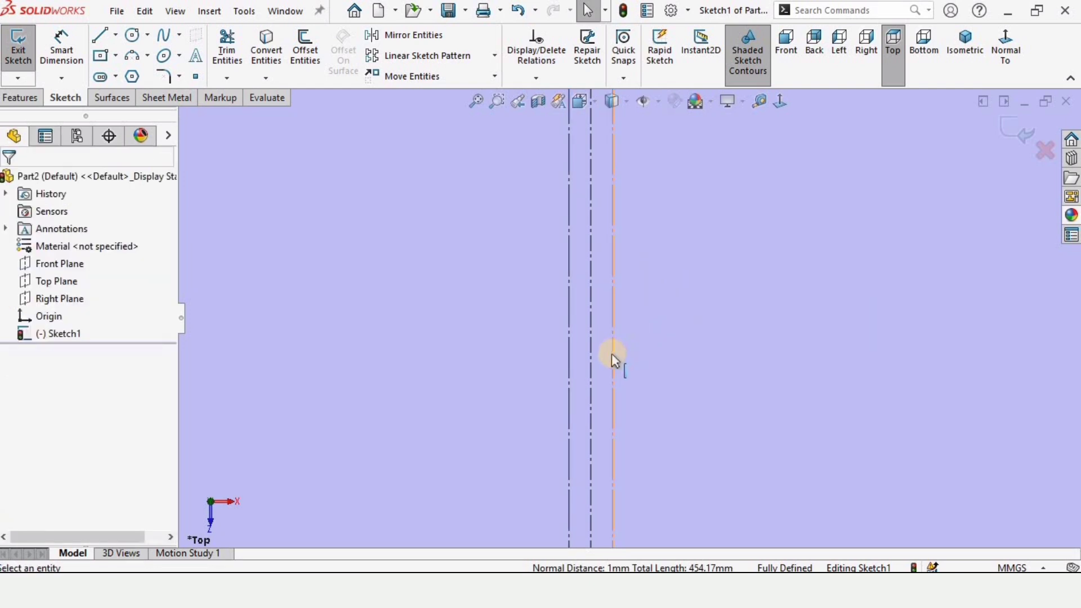
Power-trim the bottom edge between the offset lines, leaving a 1 mm gap
scroll(628, 414, "up", 3)
scroll(625, 411, "down", 1)
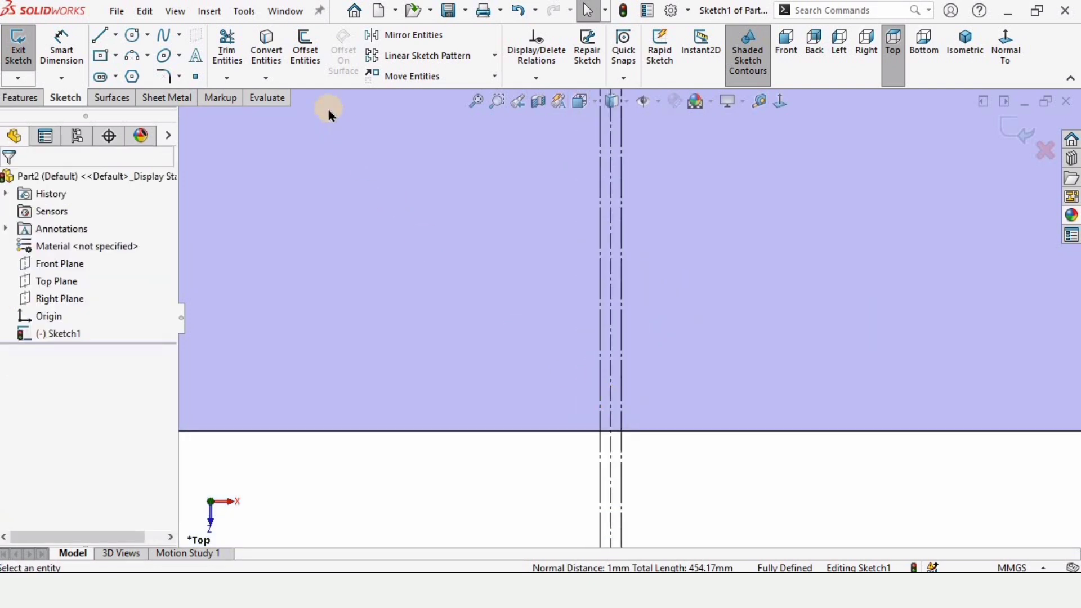
left_click(226, 48)
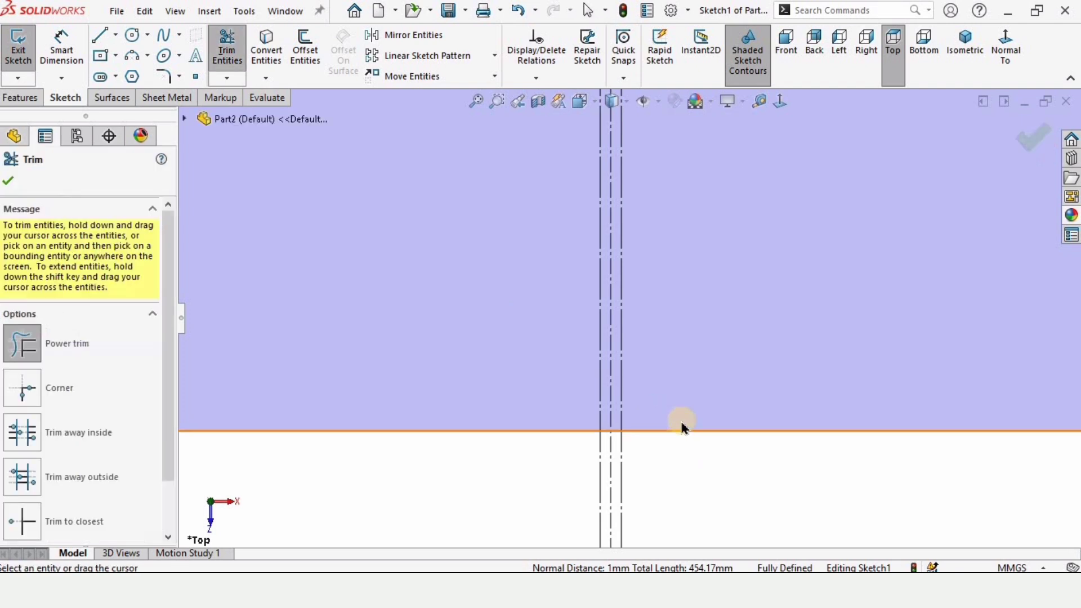
scroll(628, 346, "up", 3)
scroll(625, 349, "down", 6)
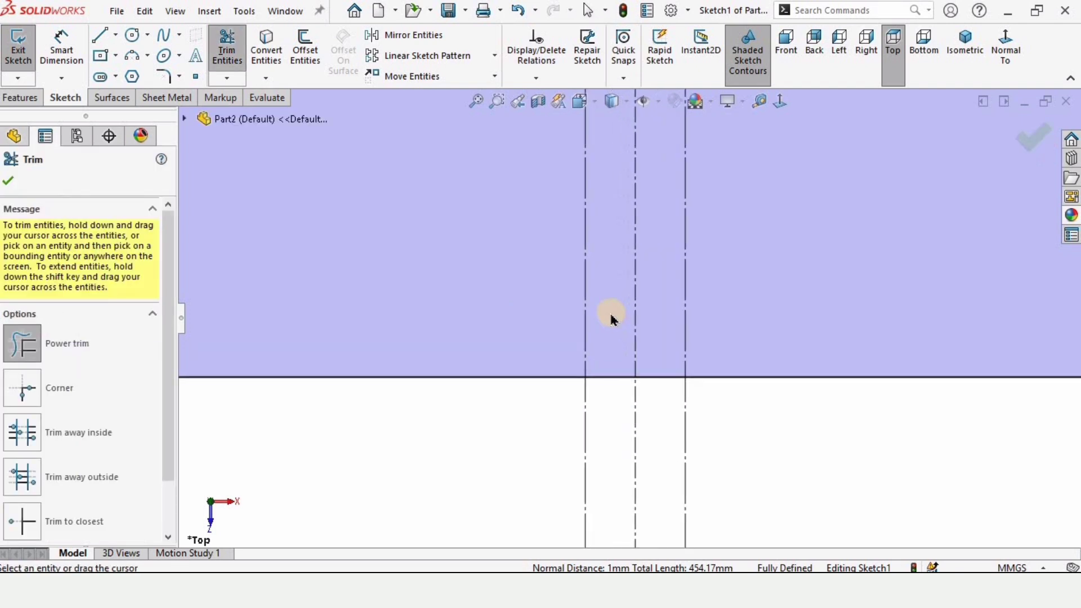
left_click(606, 377)
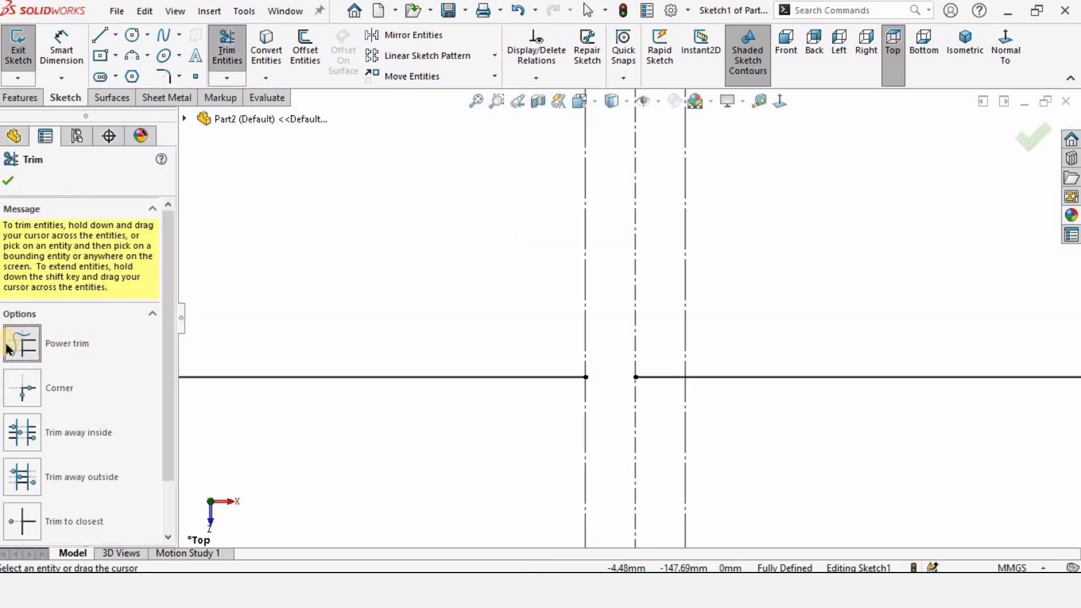
left_click_drag(645, 369, 661, 398)
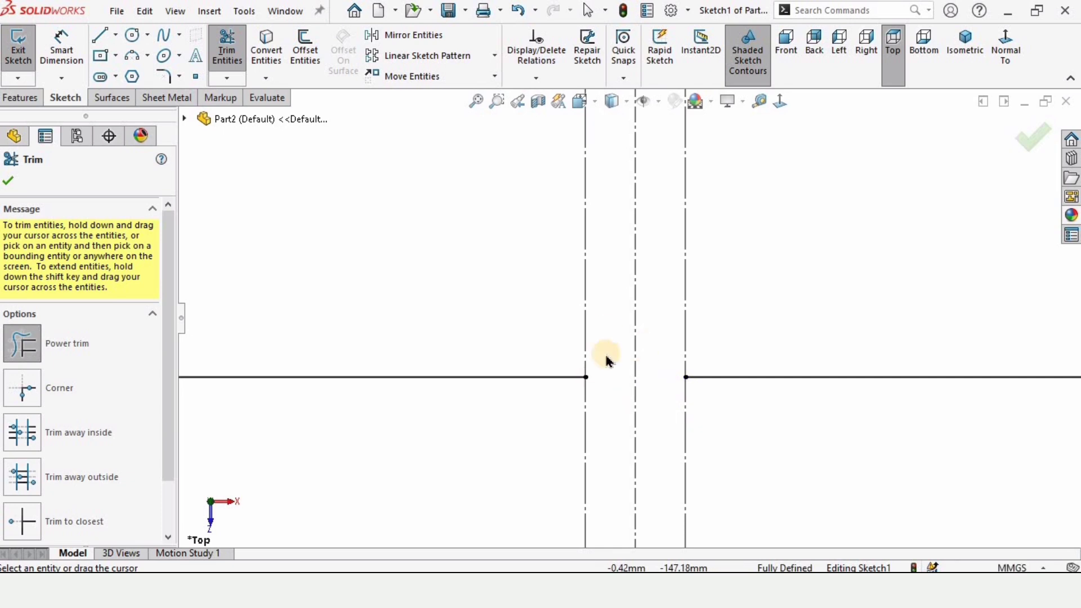
left_click(9, 181)
scroll(591, 304, "up", 3)
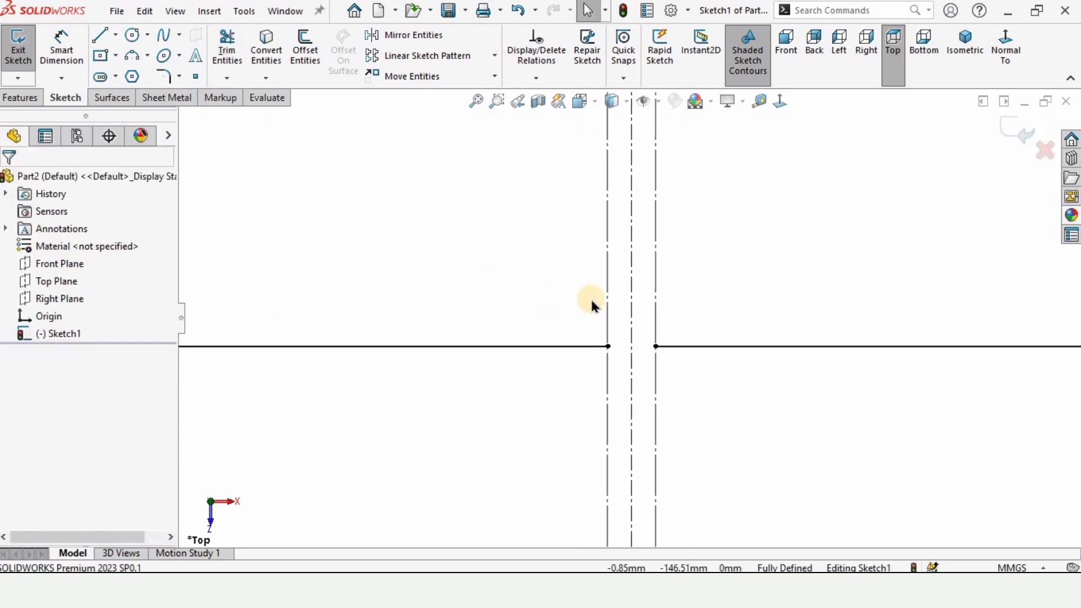
scroll(591, 304, "up", 8)
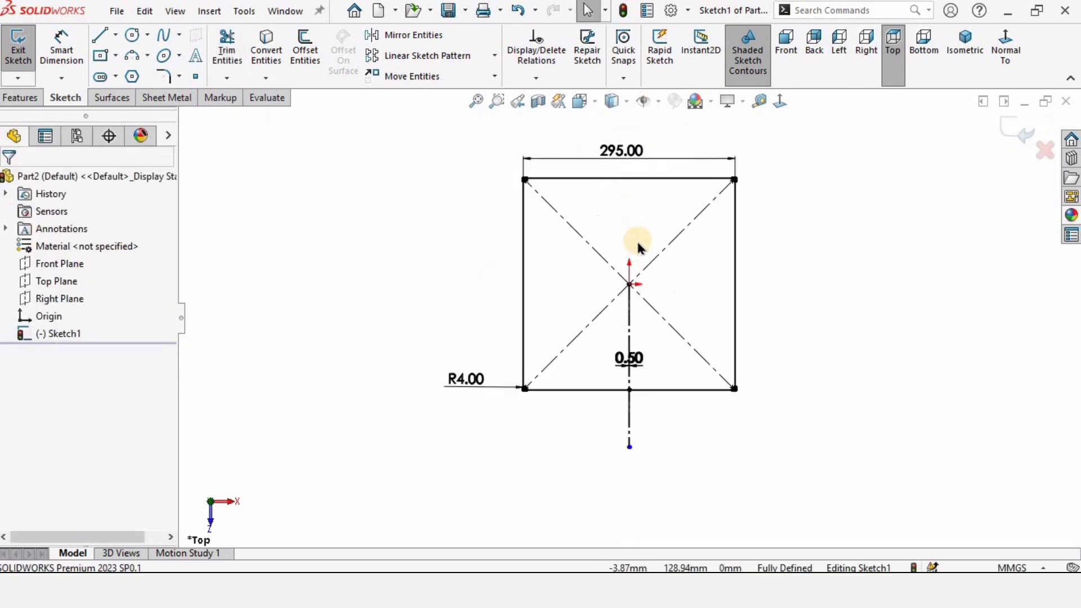
Exit Sketch1 and create Plane1 offset 195 mm from the Top Plane
left_click(1015, 131)
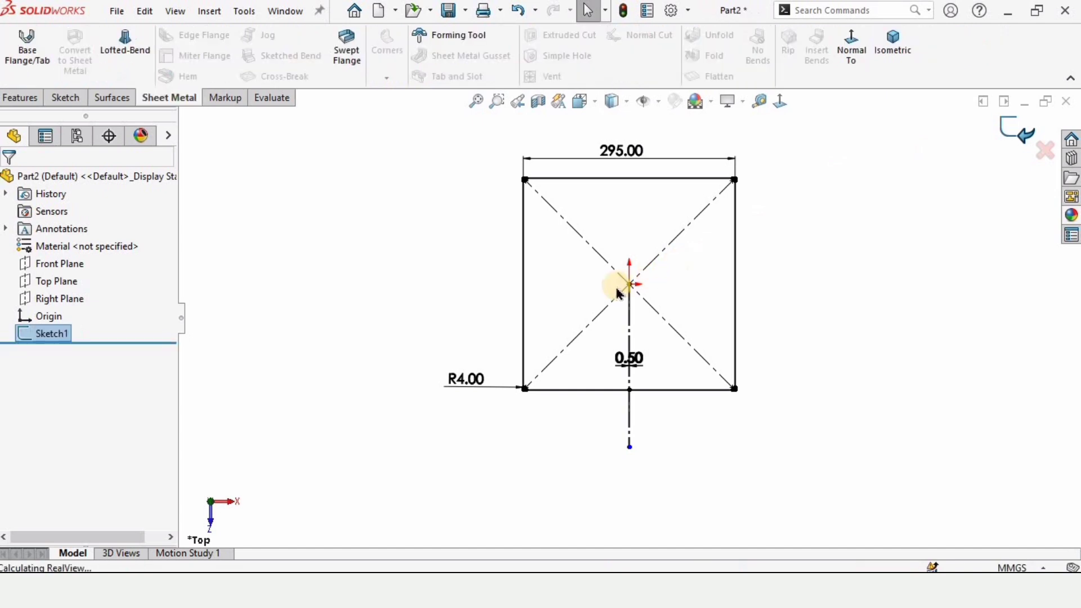
left_click(21, 98)
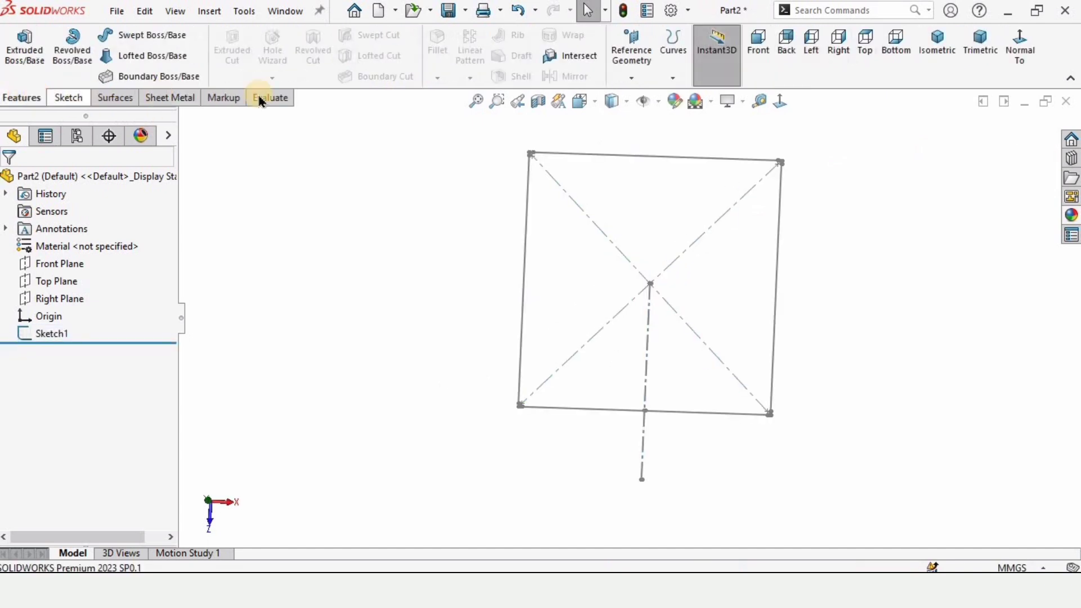
left_click(631, 76)
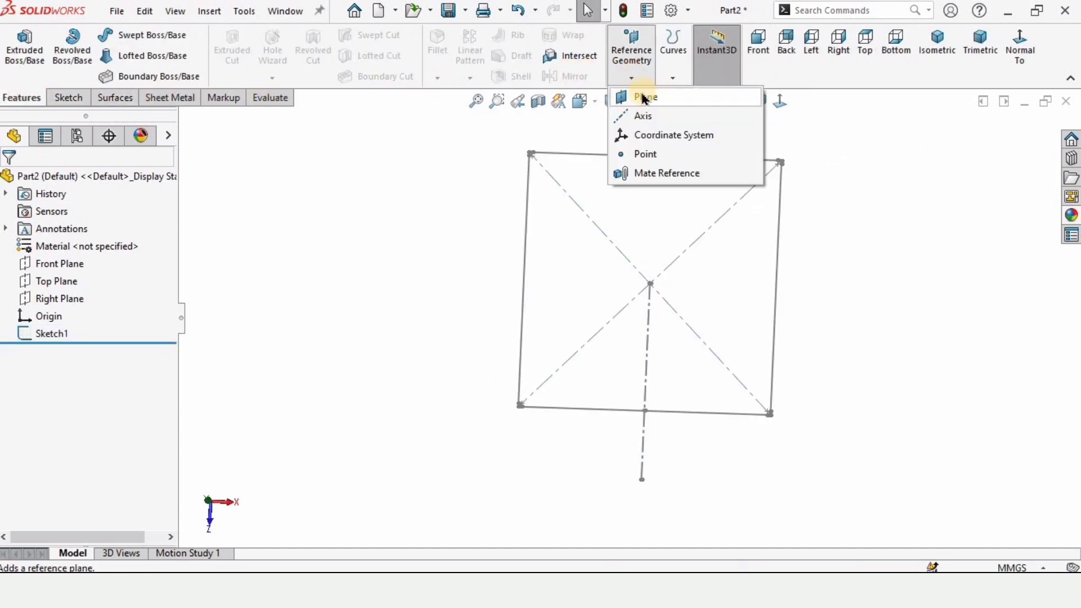
left_click(647, 97)
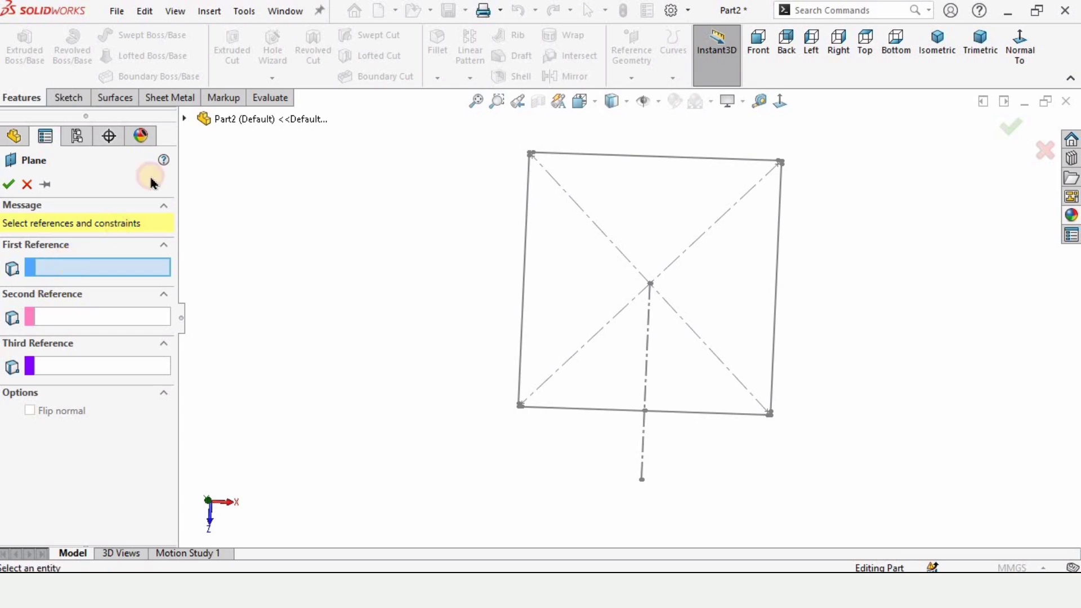
left_click(184, 119)
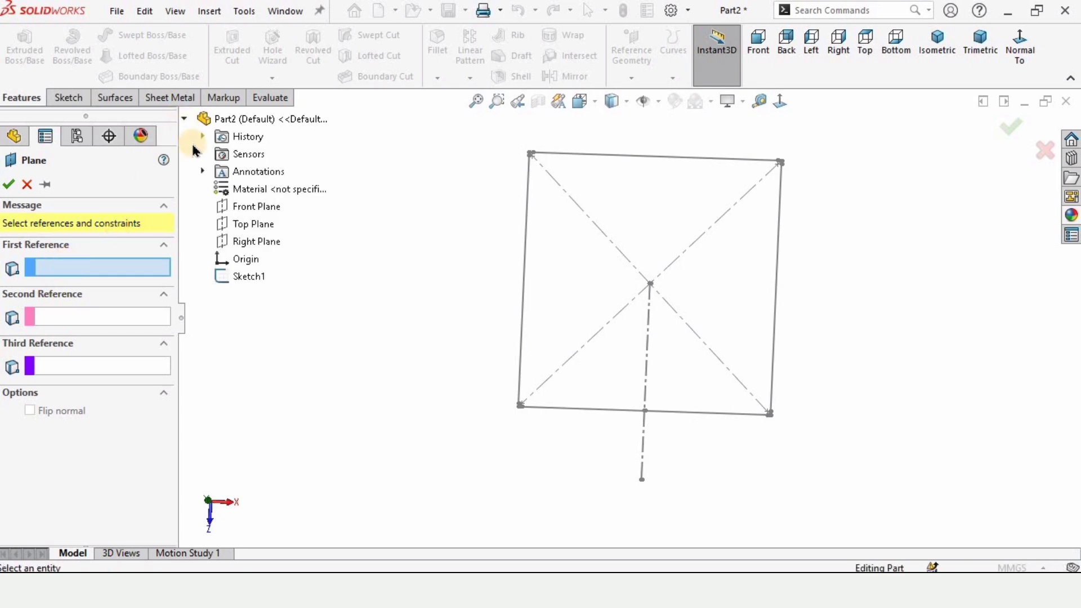
left_click(251, 224)
middle_click_drag(429, 253, 483, 274)
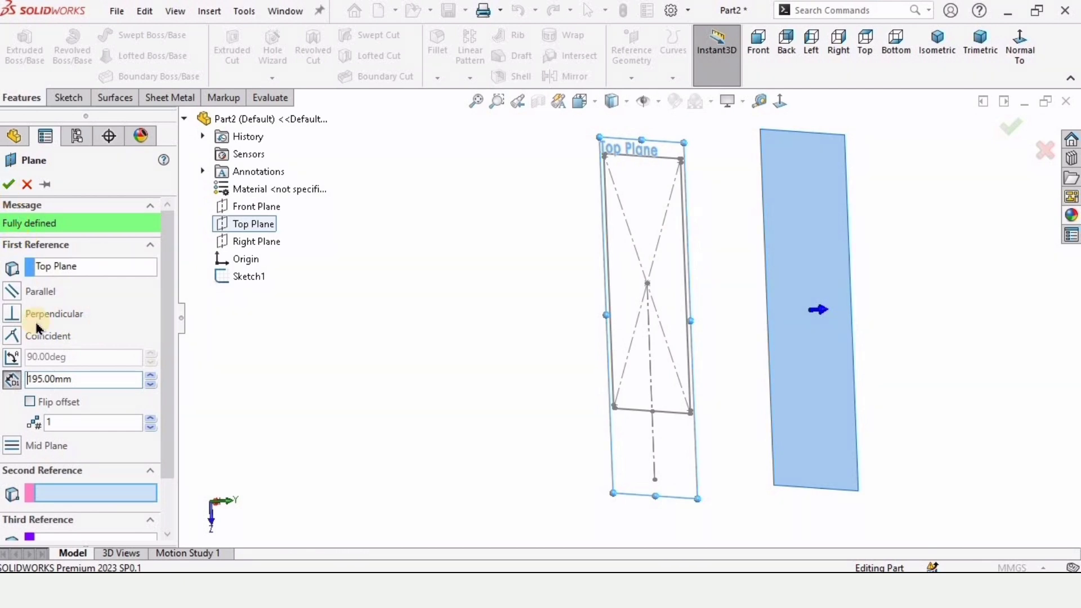
left_click(10, 185)
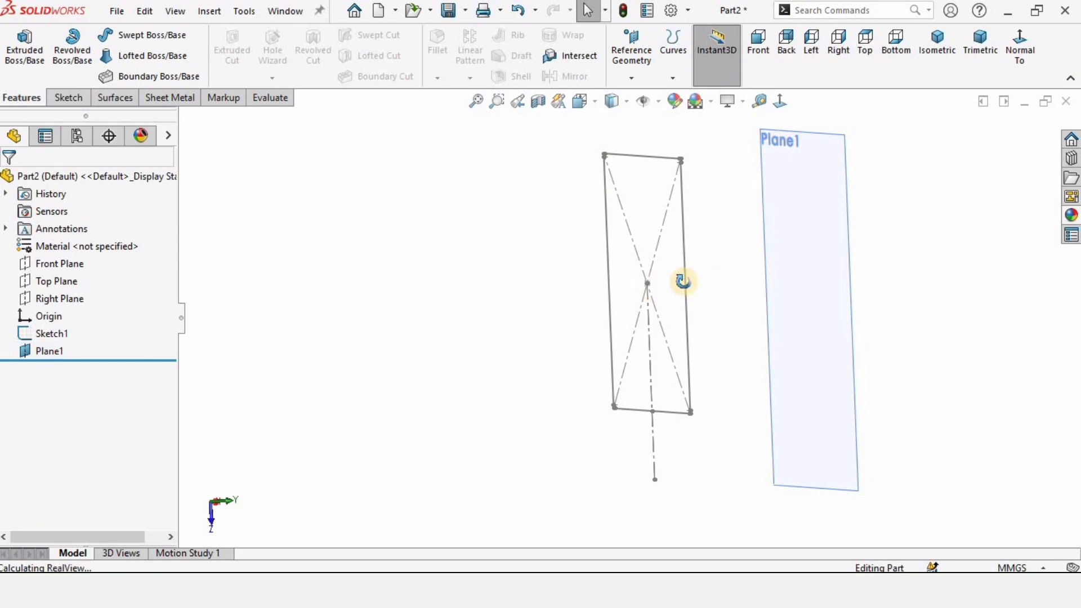
Orbit the view to see both sketch and Plane1, then select Plane1
middle_click_drag(682, 281, 827, 254)
scroll(788, 225, "down", 3)
left_click(779, 212)
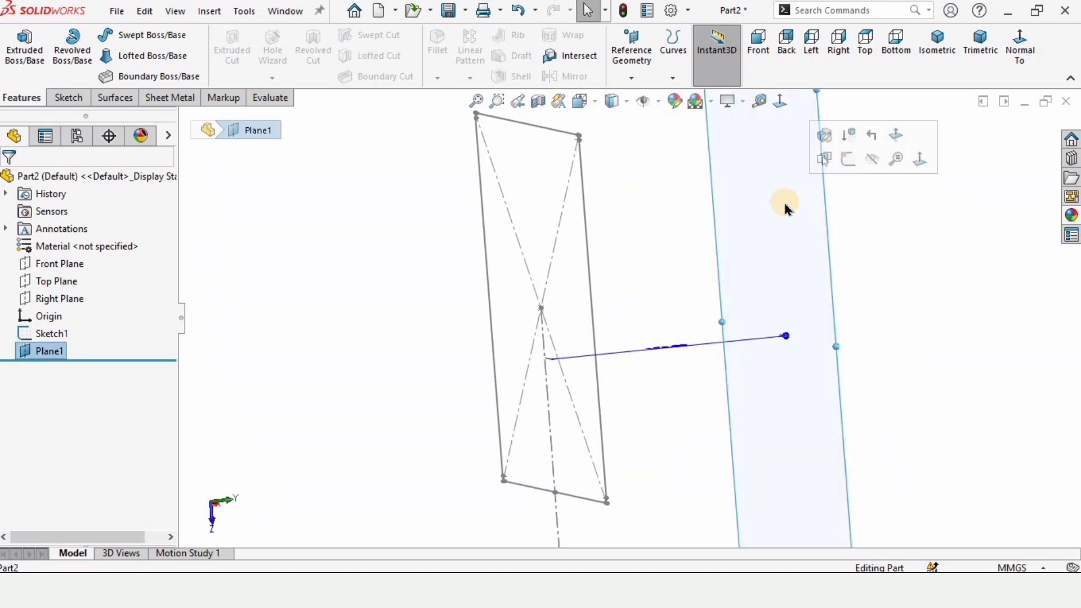
Start a sketch on Plane1 and draw a center rectangle from the origin
left_click(848, 159)
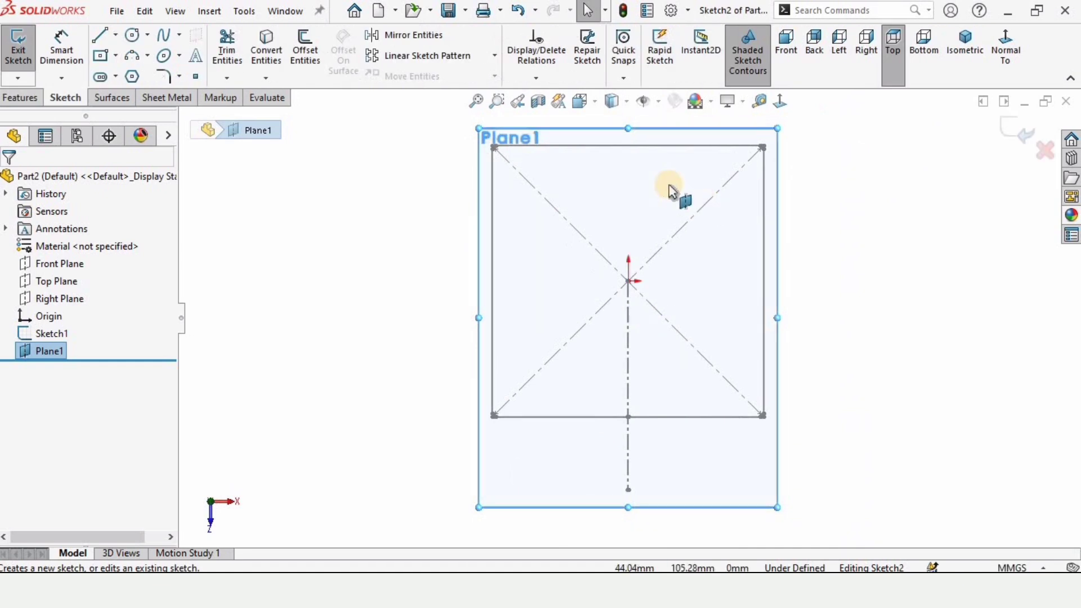
scroll(673, 169, "down", 2)
left_click(116, 55)
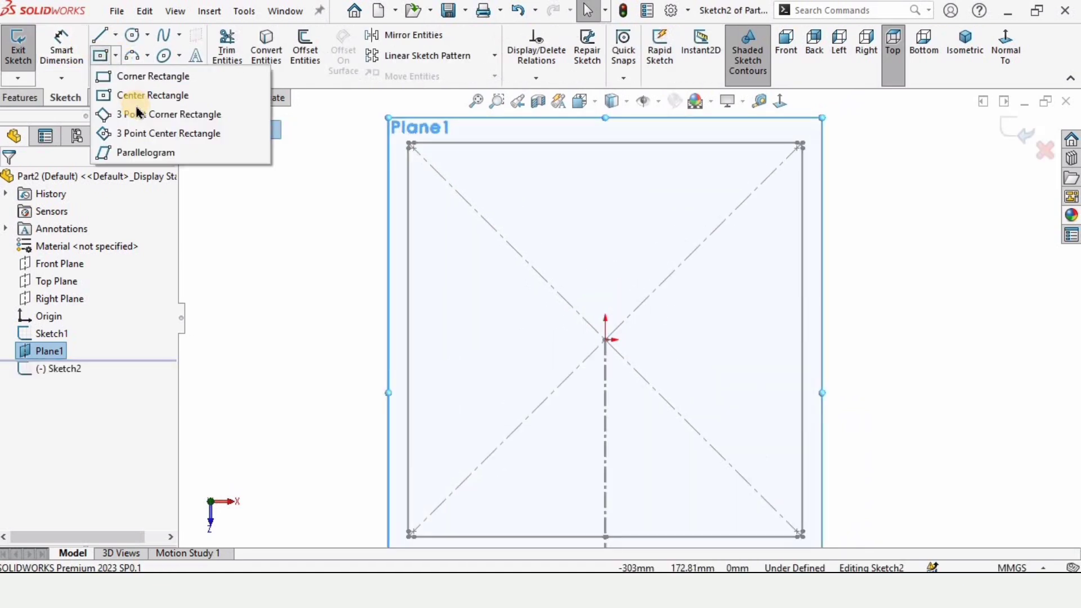
left_click(145, 96)
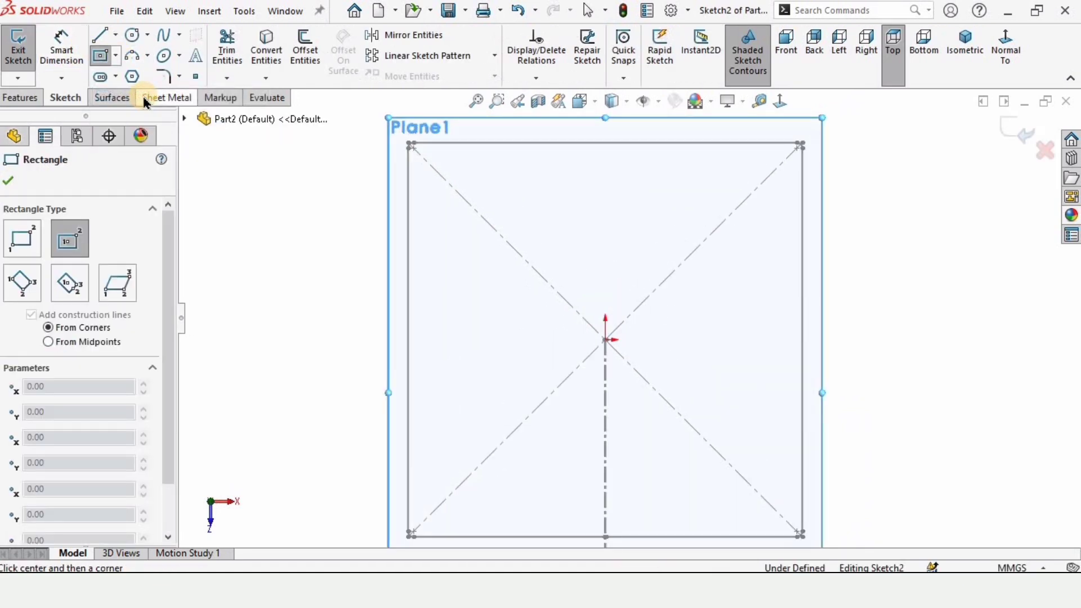
left_click(604, 340)
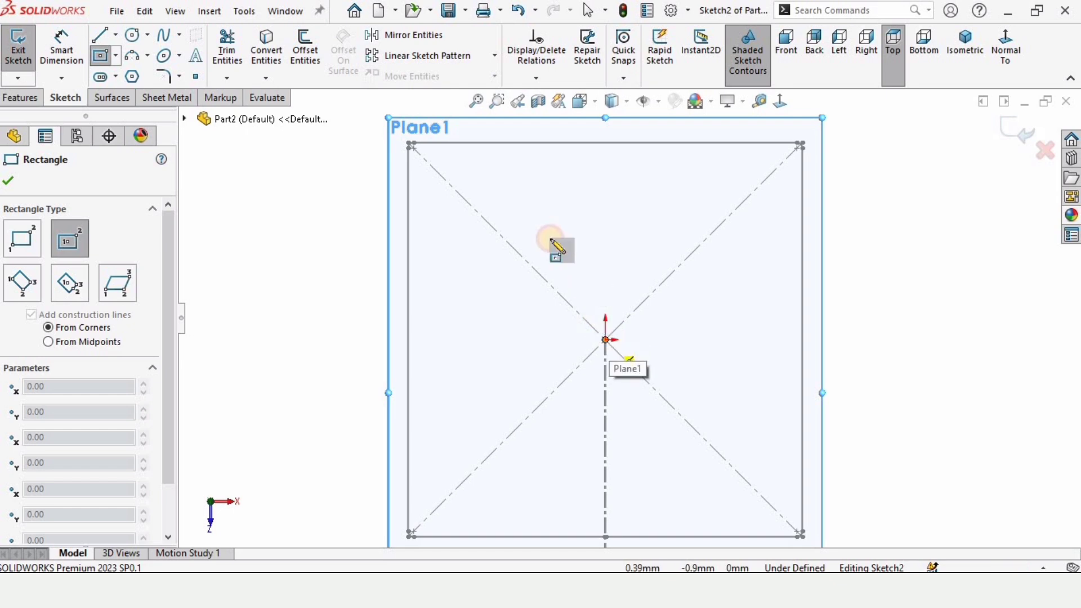
left_click(489, 182)
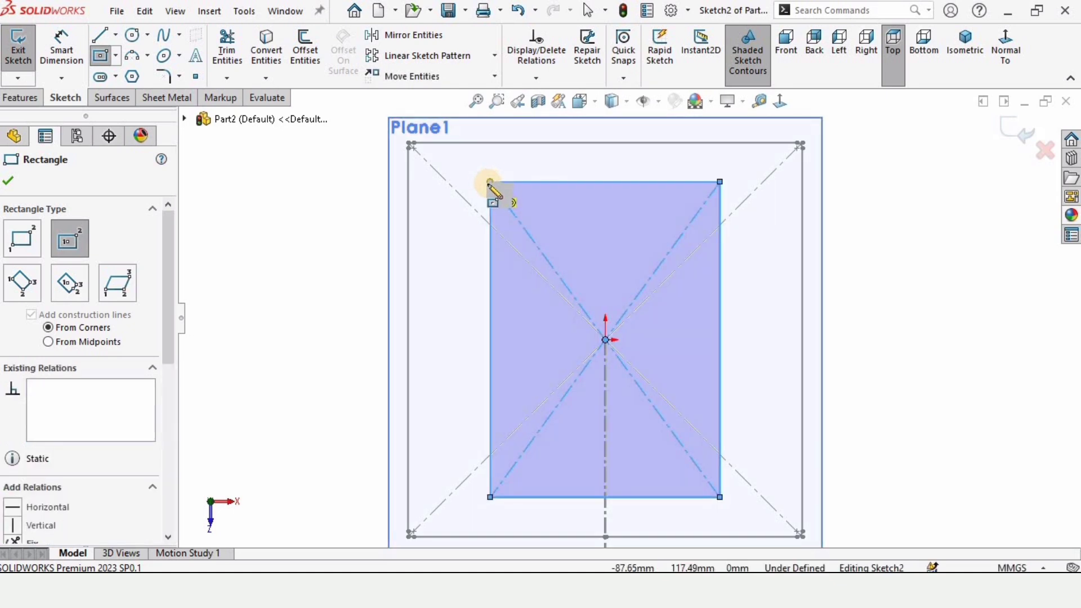
Dimension the rectangle's top edge to 148 mm
left_click(61, 49)
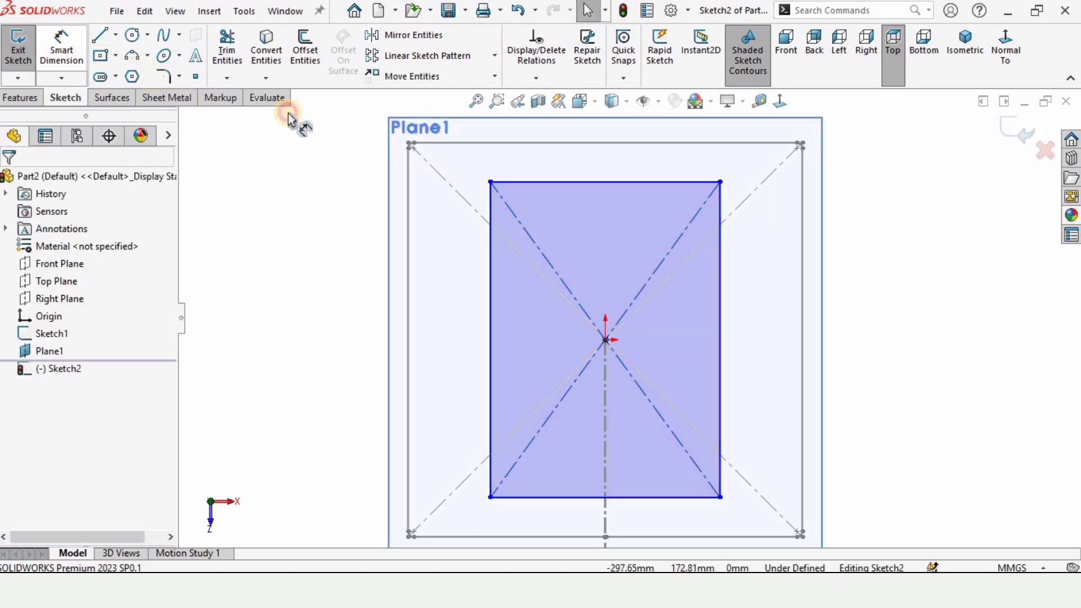
left_click(549, 179)
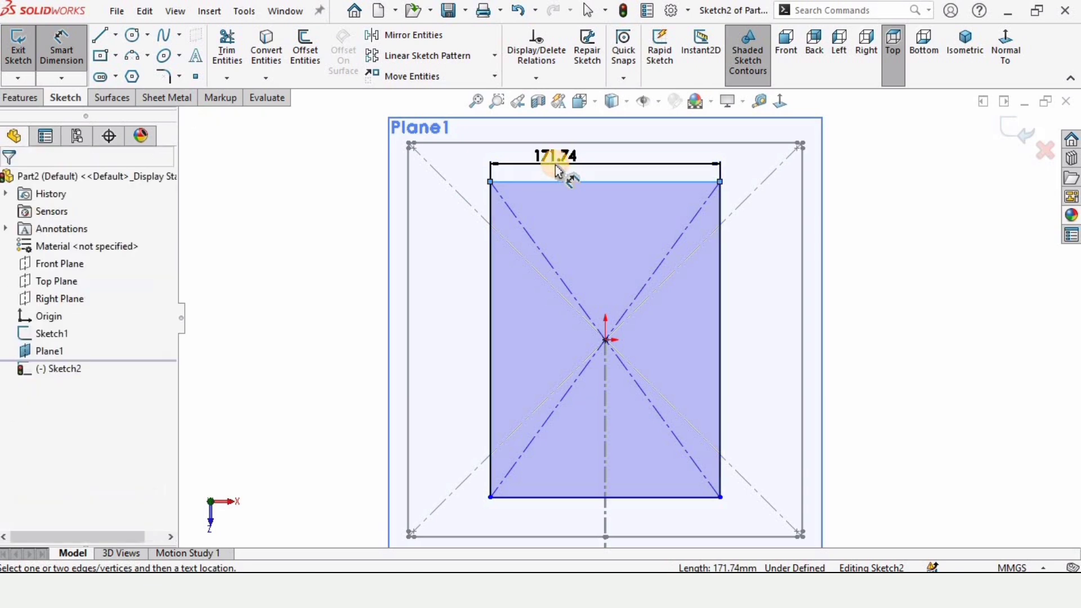
left_click(551, 165)
type("1")
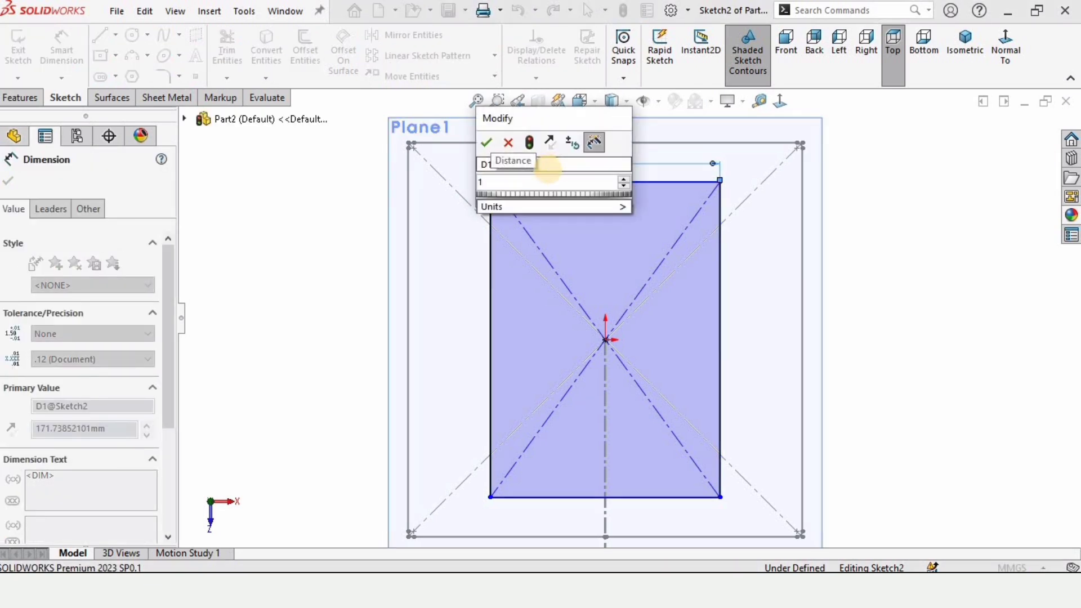
type("48")
key("Return")
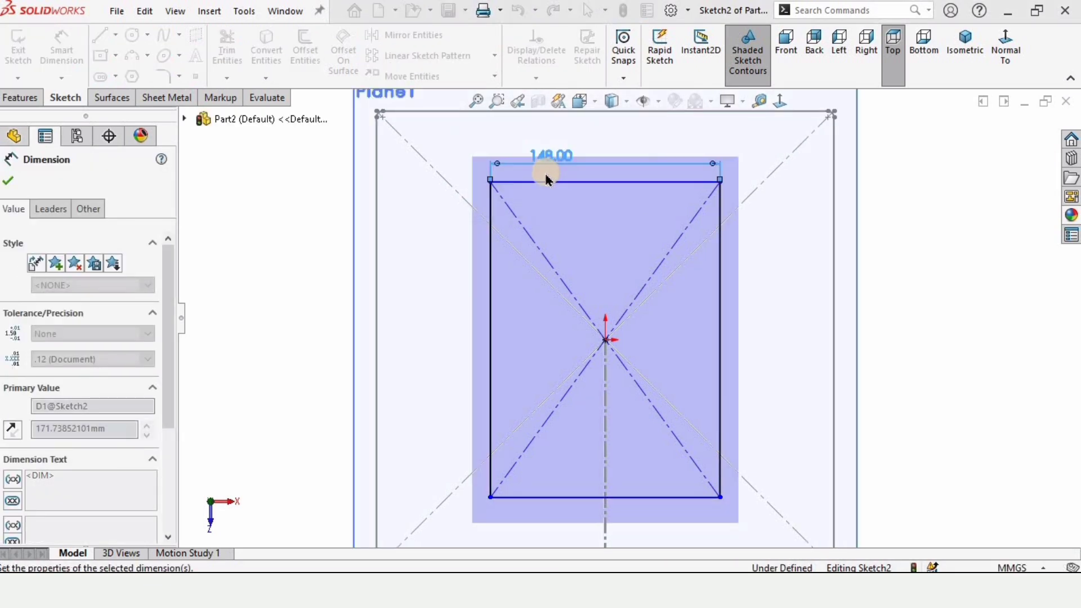
key("Escape")
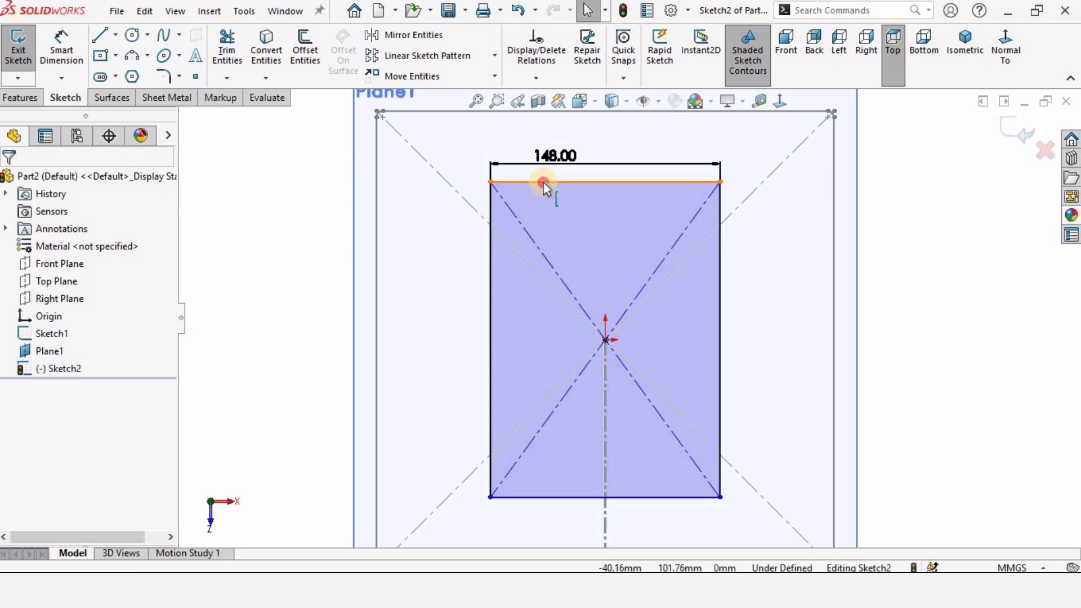
Add an Equal relation between the top and left edges to fully define the square
left_click(543, 182)
left_click(488, 293, "ctrl")
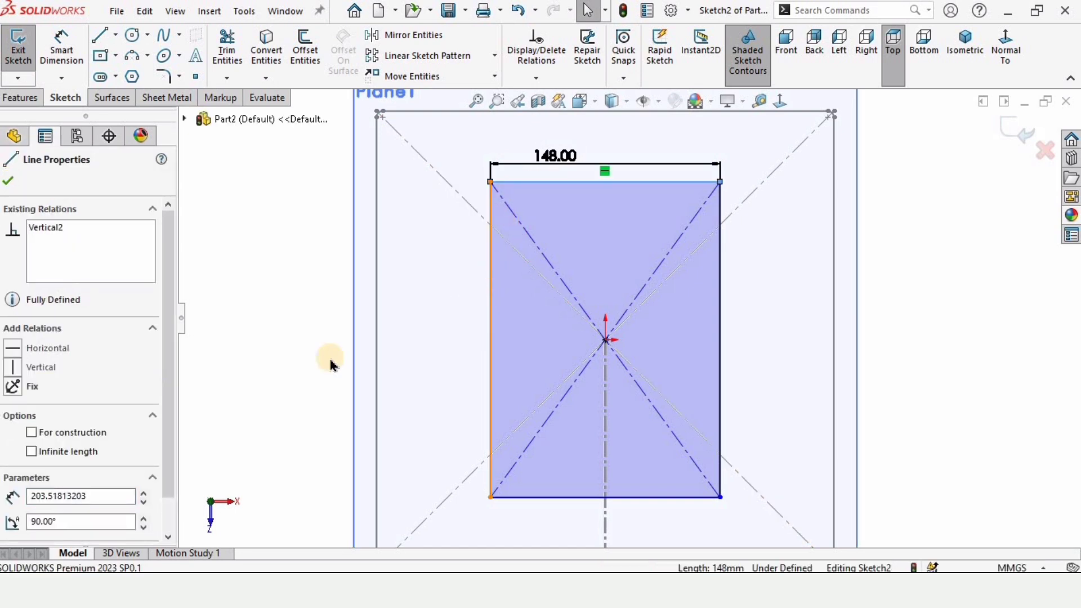
left_click(34, 532)
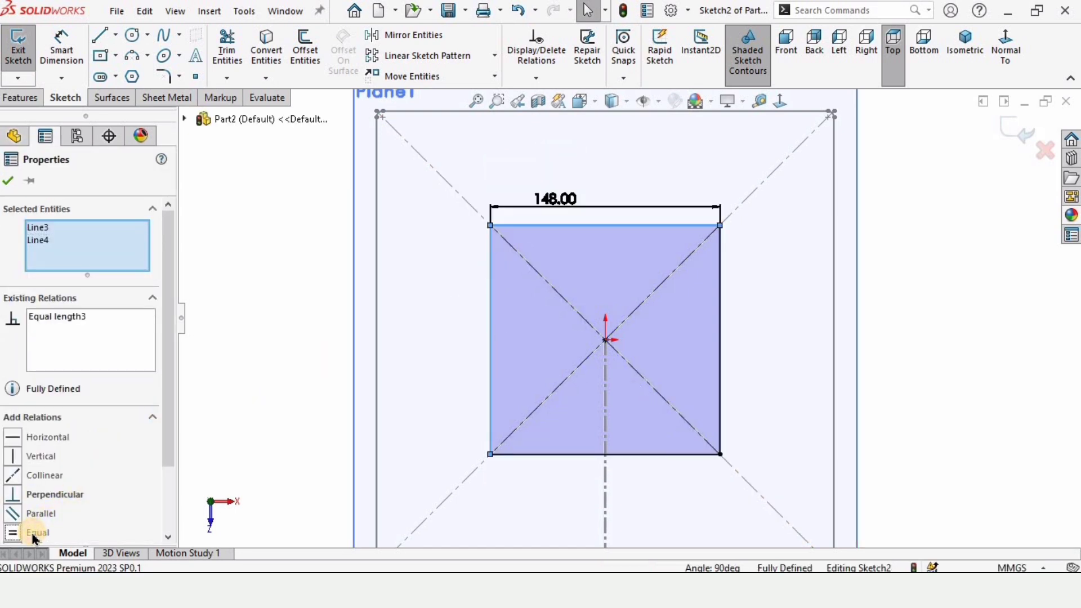
left_click(8, 181)
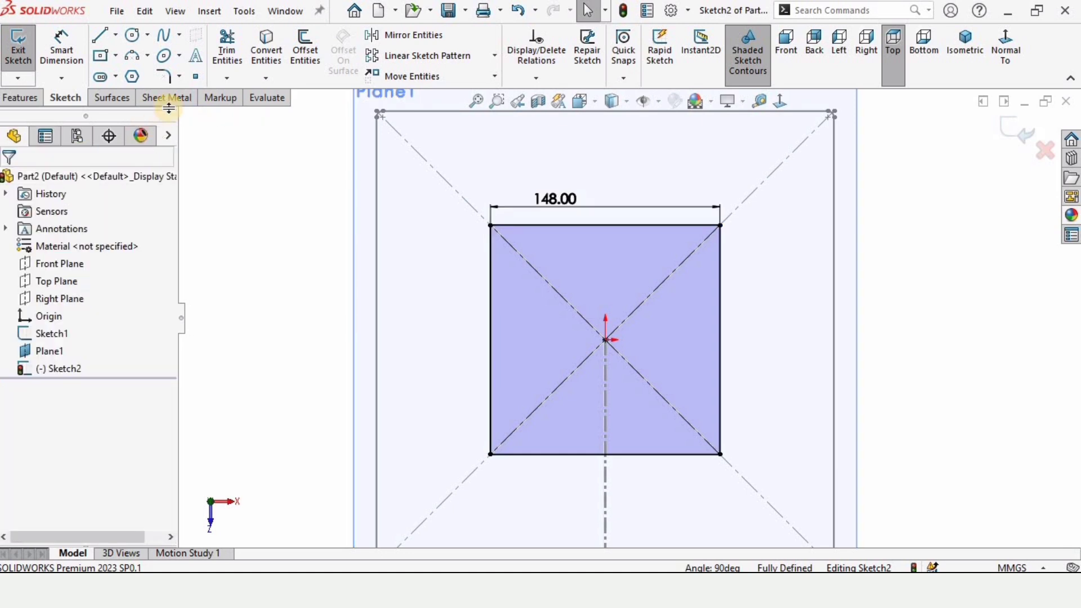
Apply 4 mm sketch fillets to all four corners of the 148 mm square
left_click(163, 76)
left_click(491, 226)
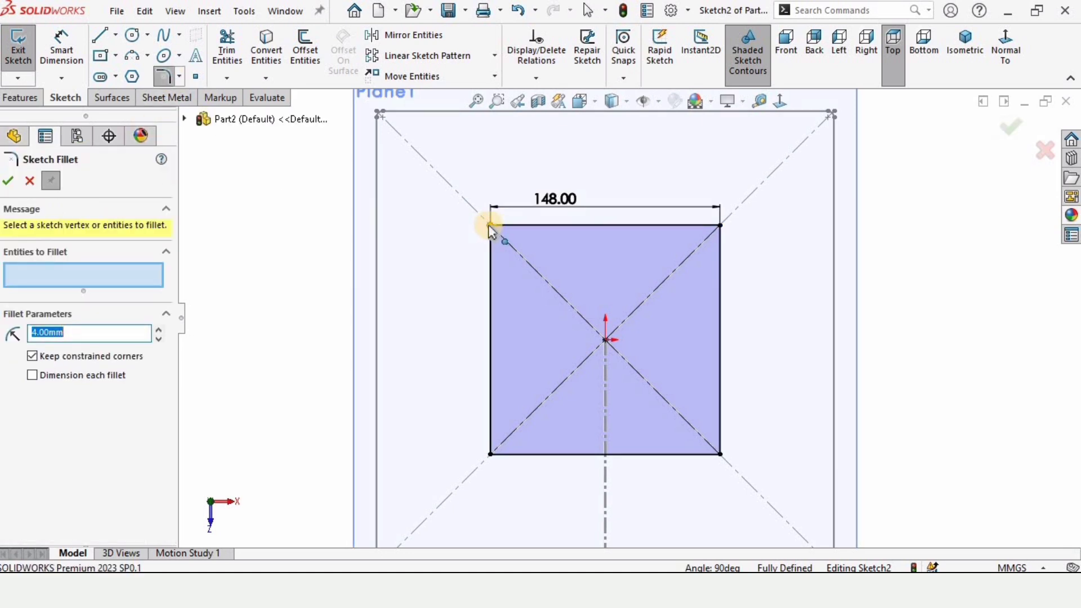
left_click(577, 305)
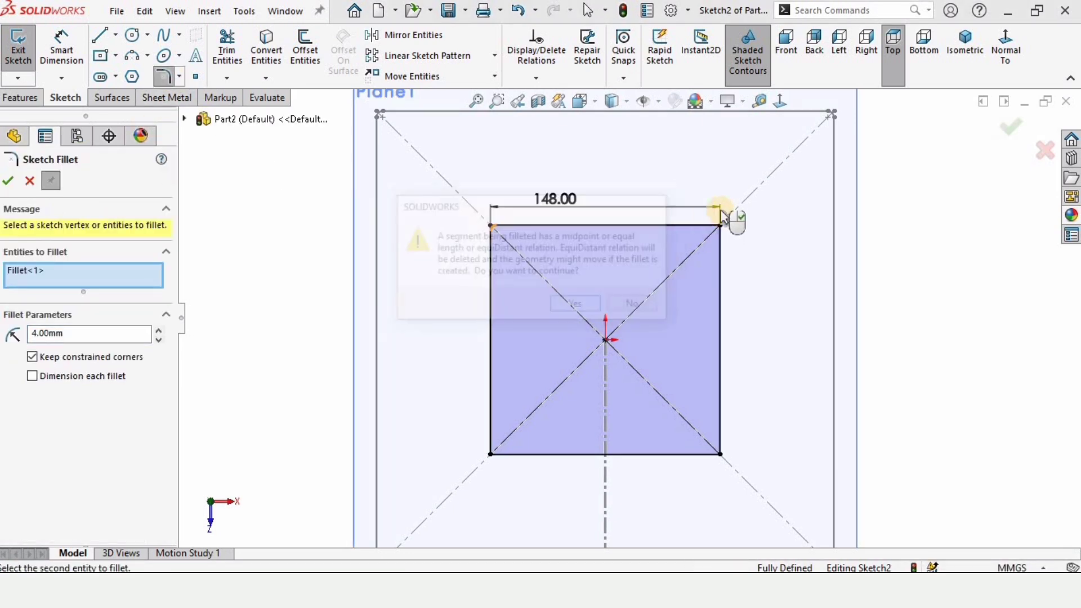
left_click(718, 227)
key("Return")
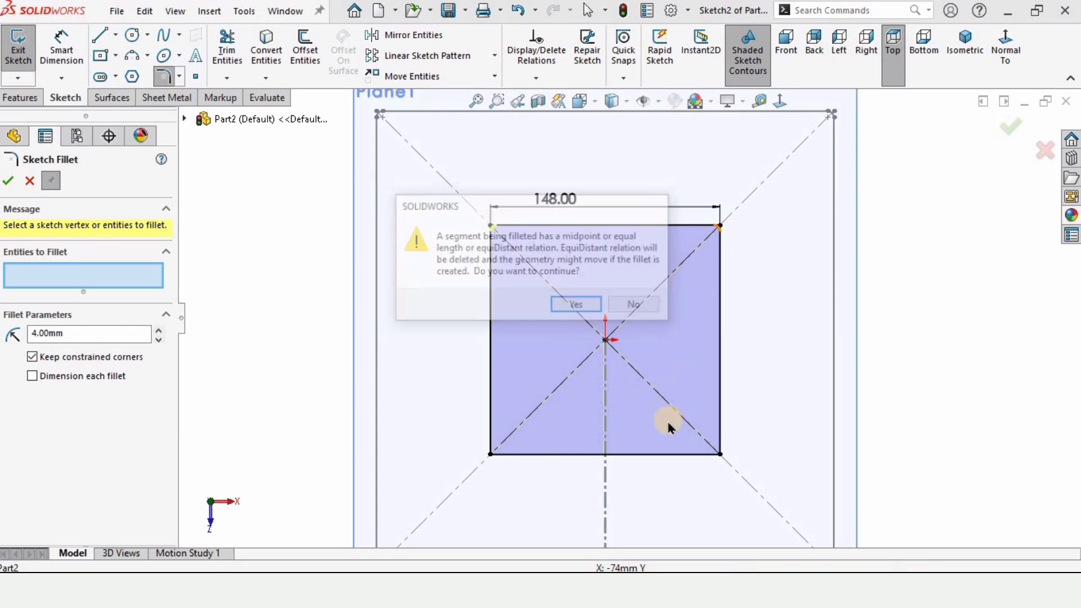
left_click(489, 454)
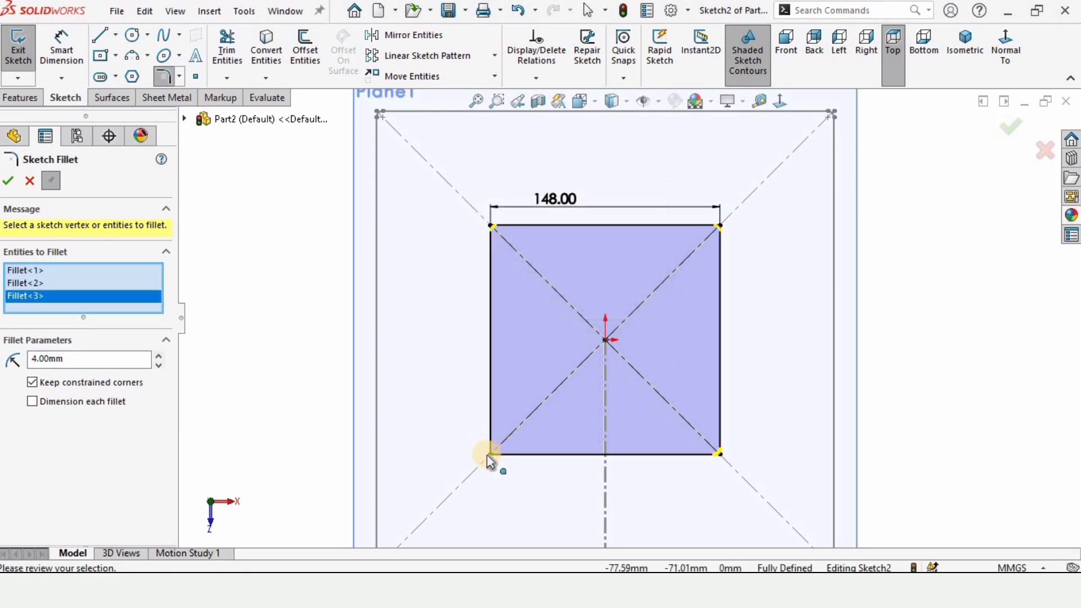
right_click(562, 363)
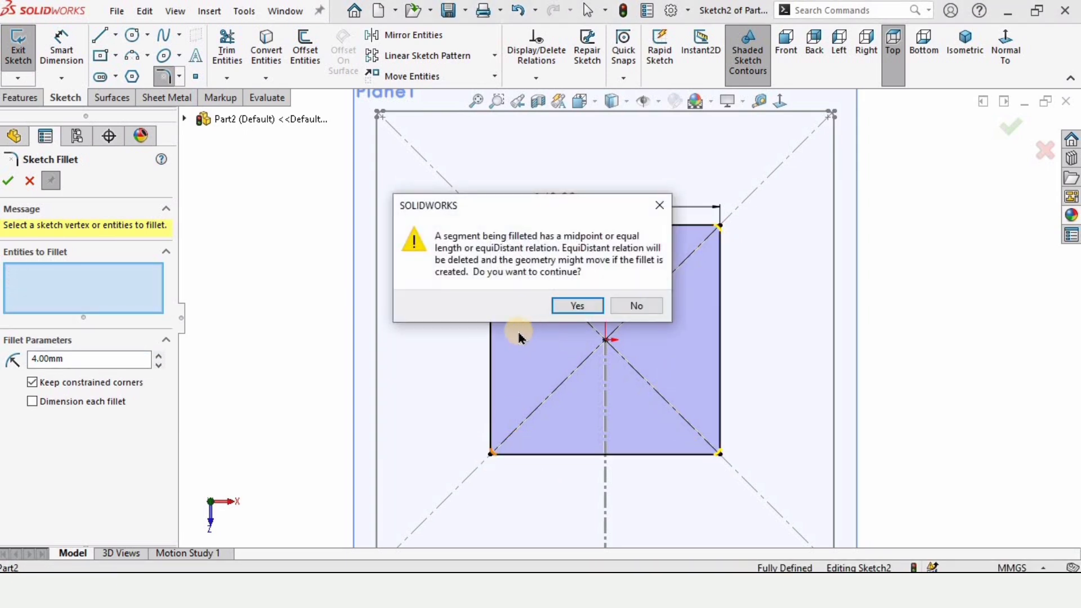
key("Return")
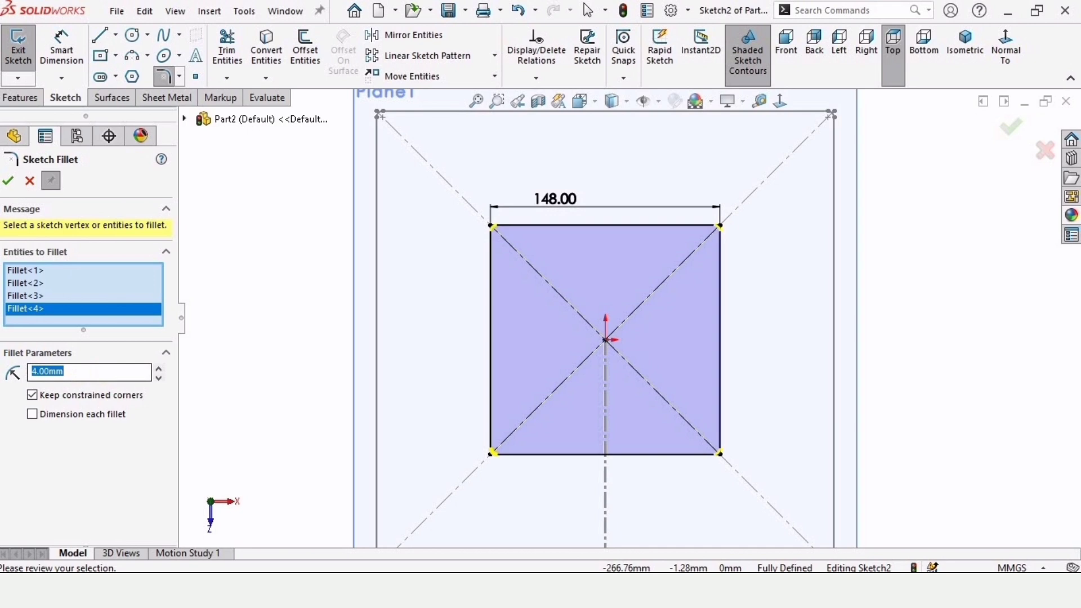
left_click(8, 182)
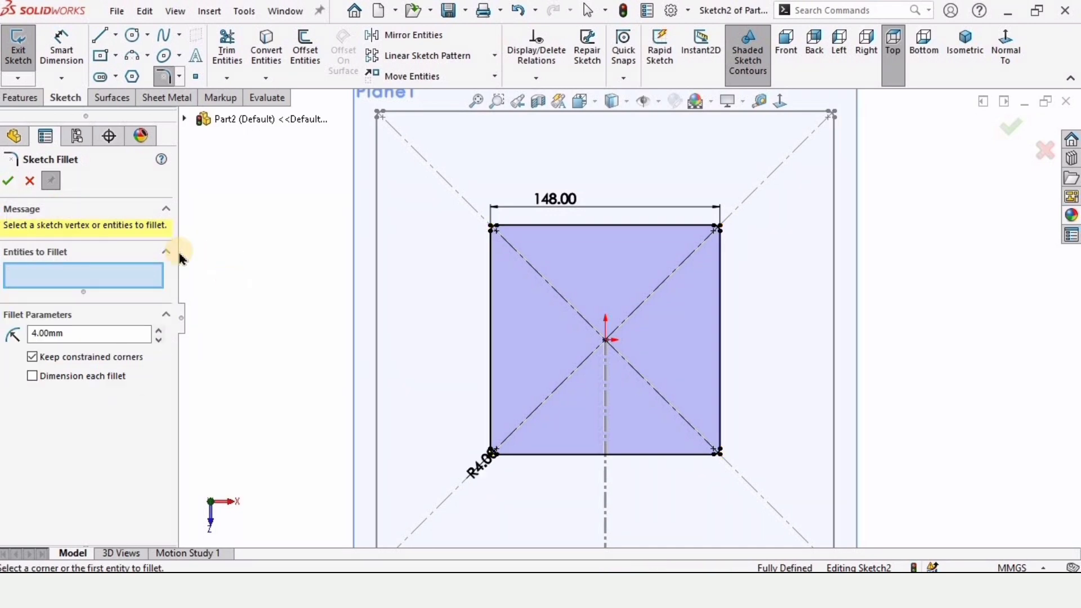
left_click(30, 180)
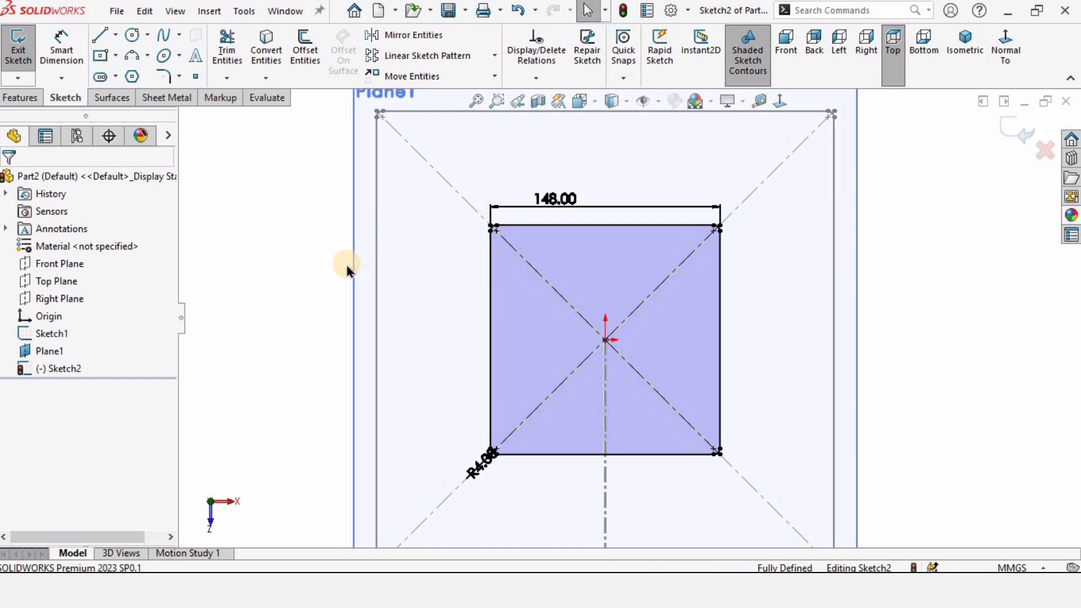
Draw a vertical centerline from the sketch origin down past the square's bottom edge
left_click(115, 35)
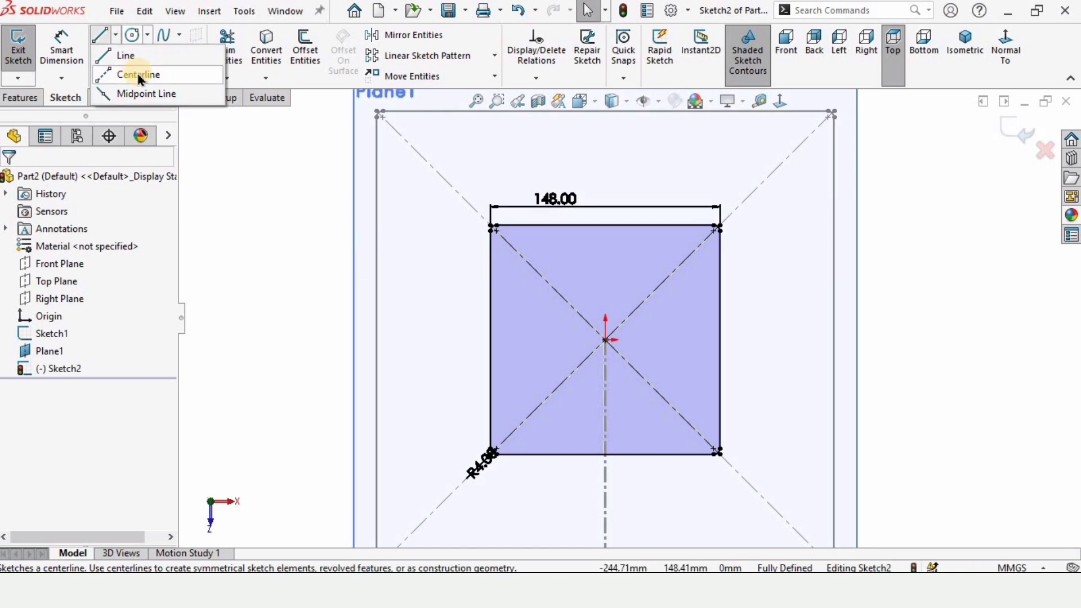
left_click(139, 77)
scroll(621, 416, "down", 2)
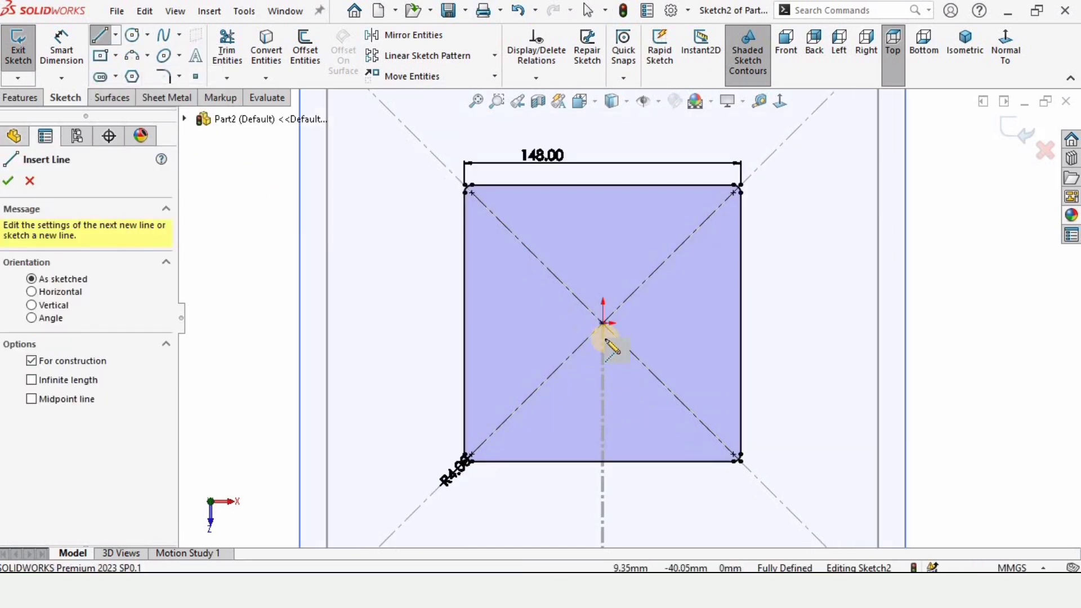
left_click(603, 323)
left_click(602, 495)
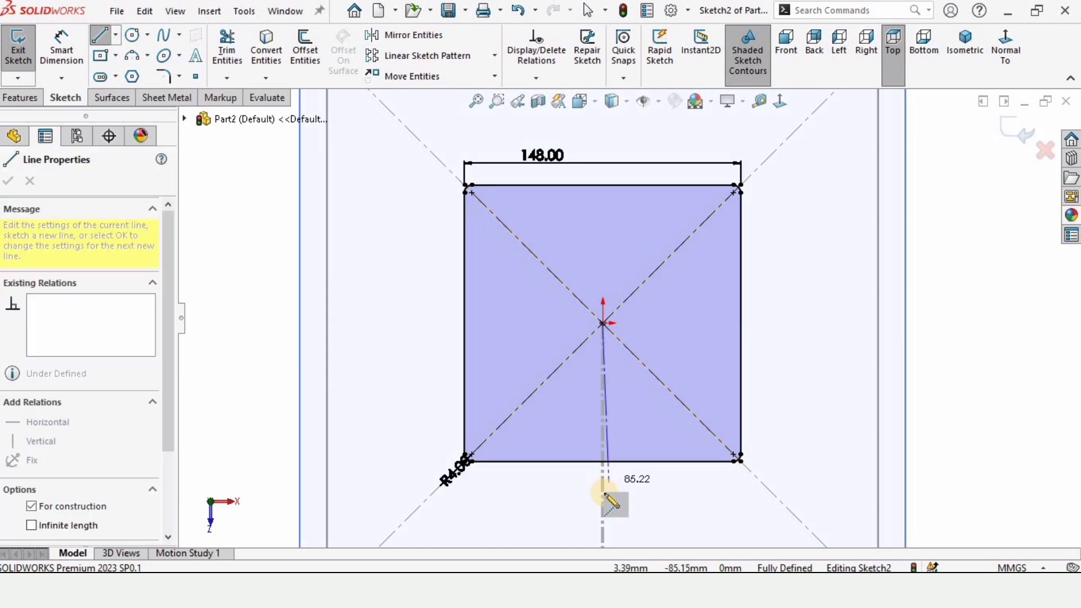
key("Escape")
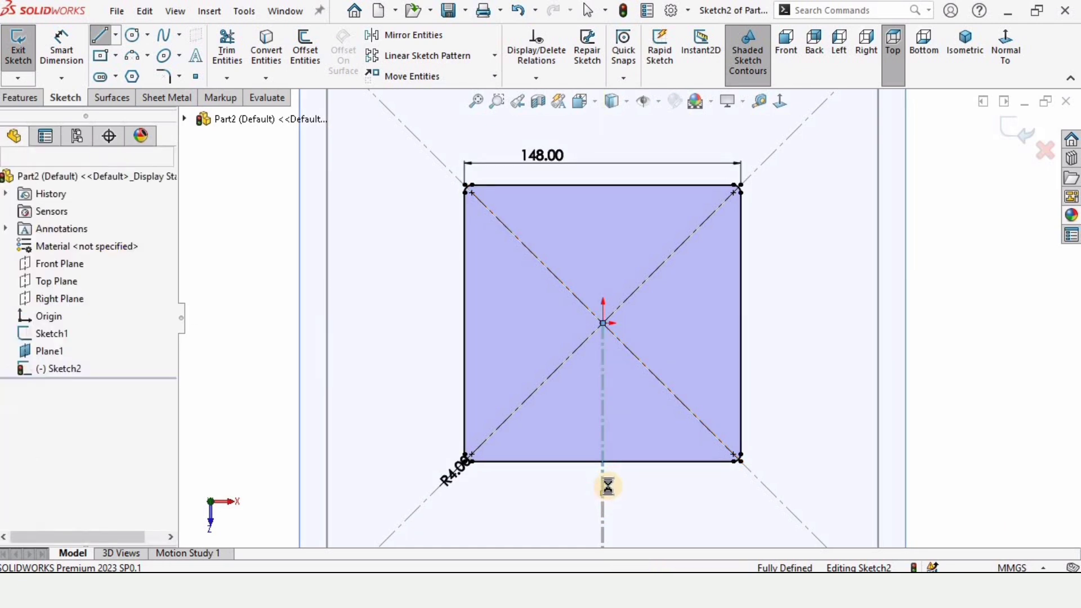
Offset the centerline 0.50 mm to both sides
scroll(606, 482, "down", 3)
scroll(623, 376, "down", 3)
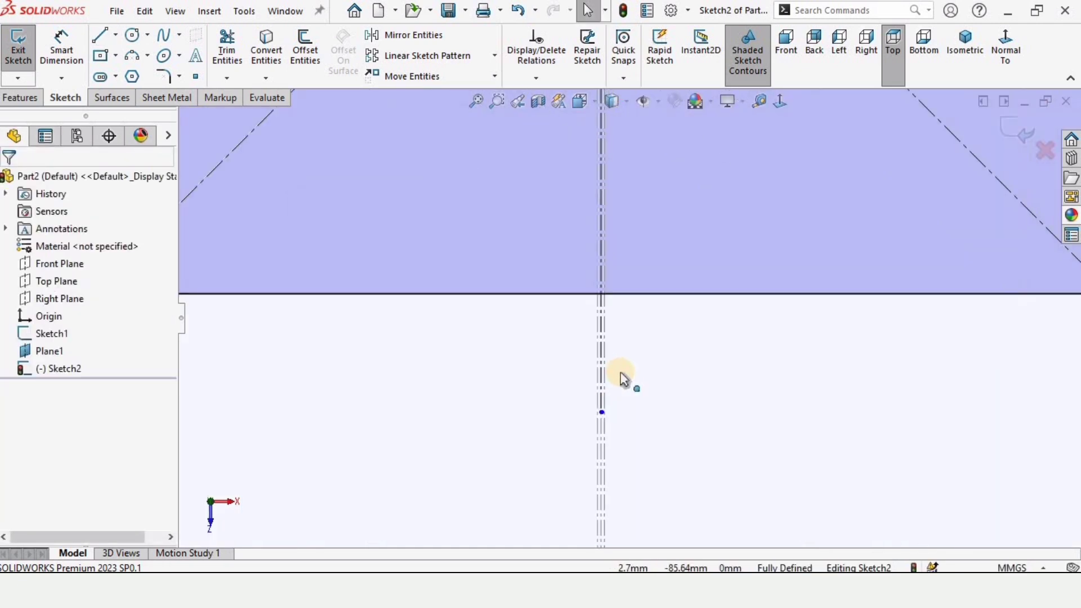
scroll(619, 297, "up", 2)
scroll(620, 297, "down", 2)
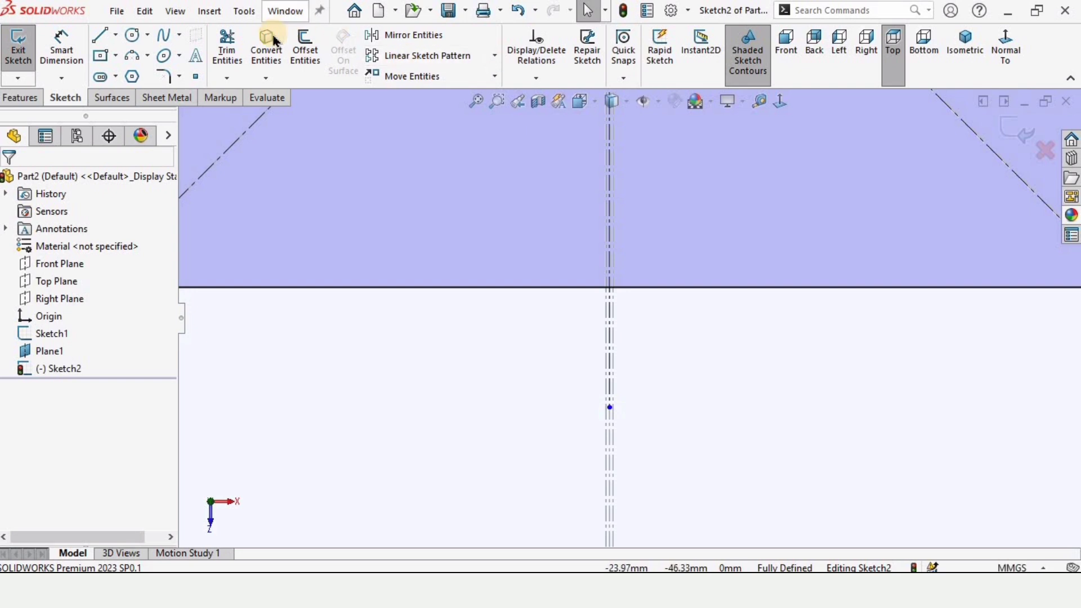
left_click(304, 50)
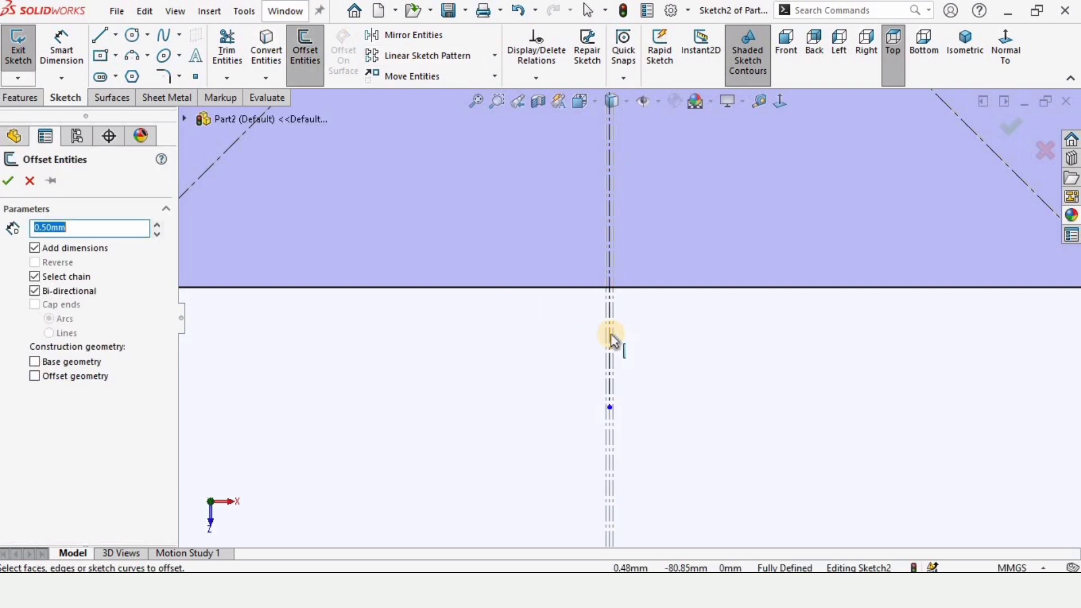
left_click(608, 332)
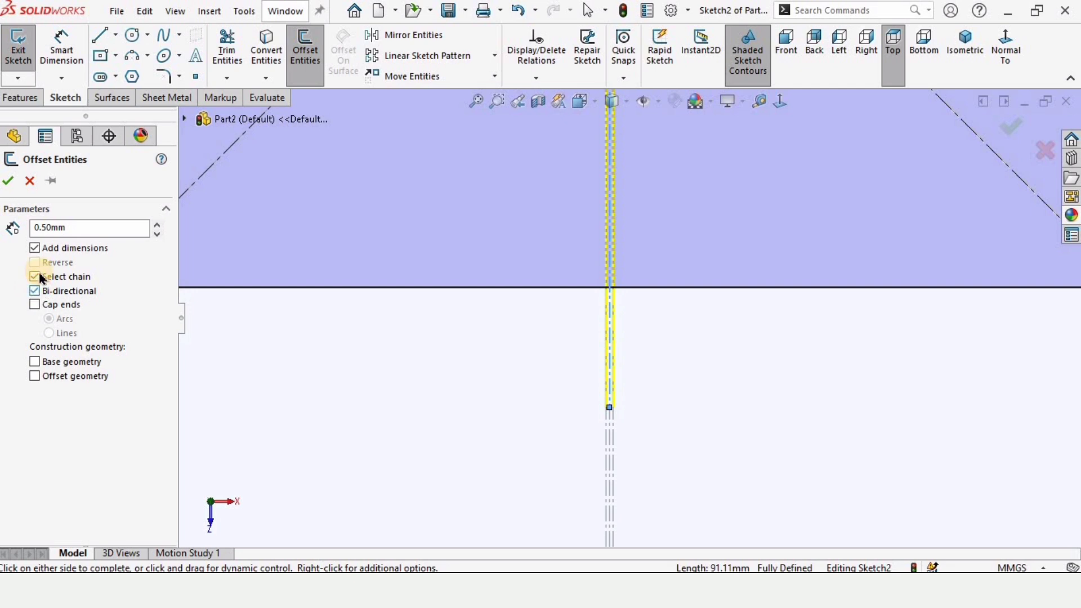
left_click(7, 184)
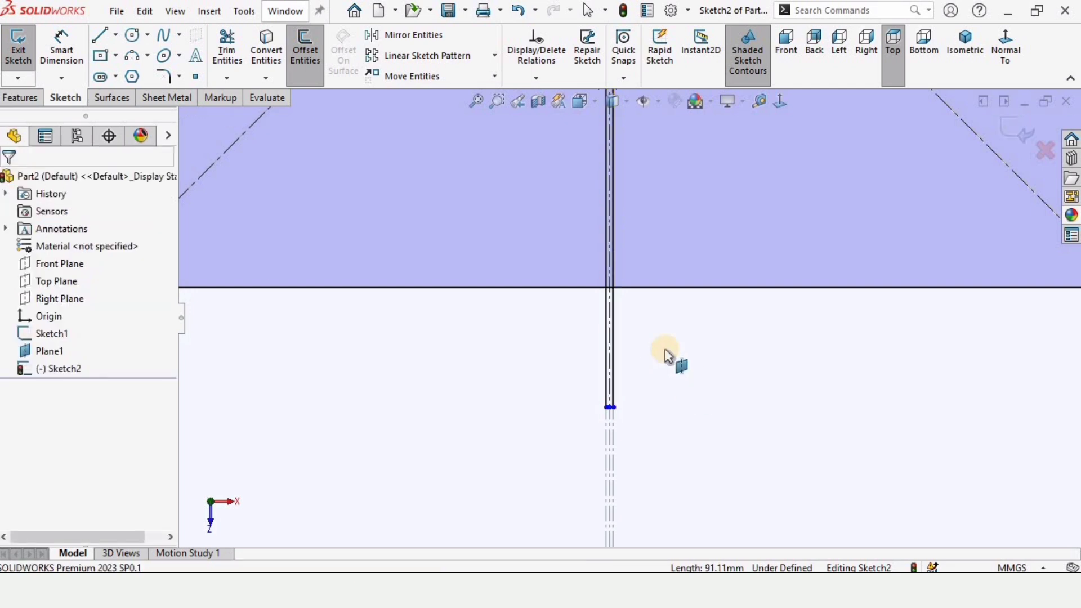
Convert the right offset line to construction geometry and select the left offset line
scroll(613, 270, "down", 3)
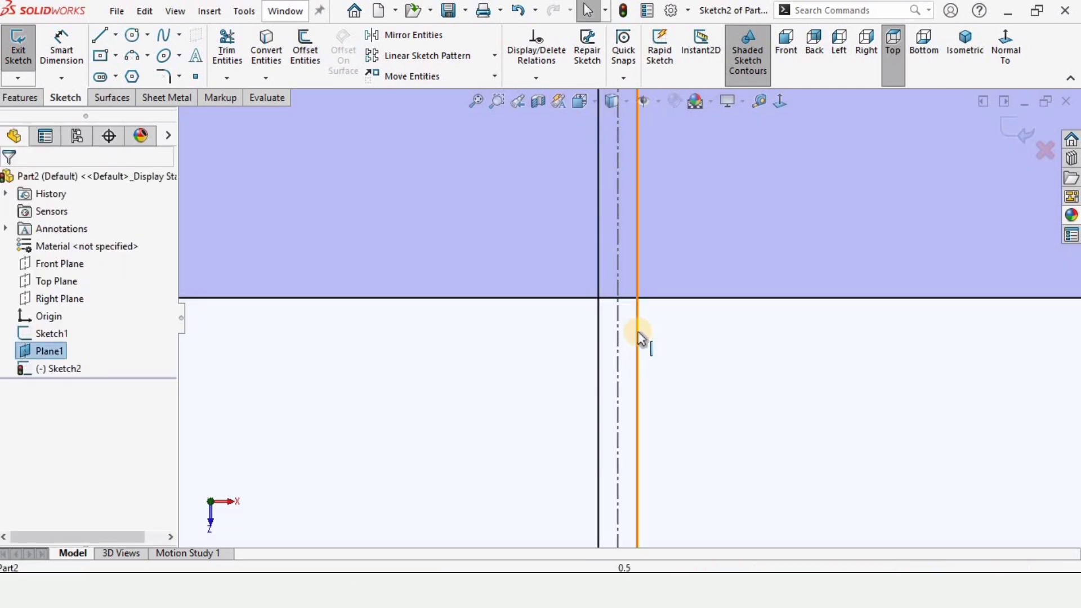
left_click(635, 333)
left_click(704, 287)
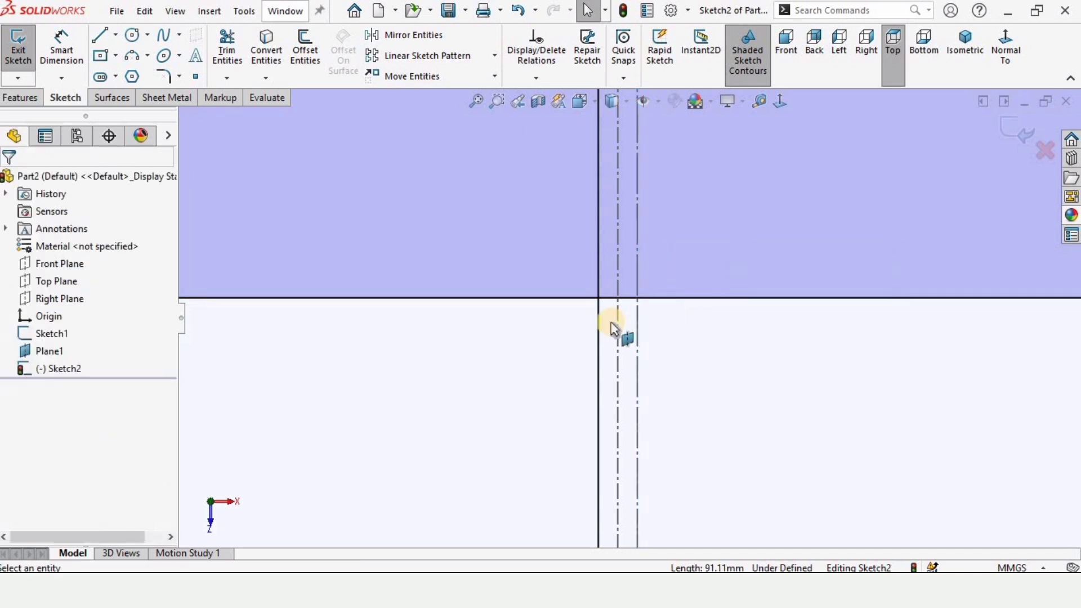
left_click(599, 326)
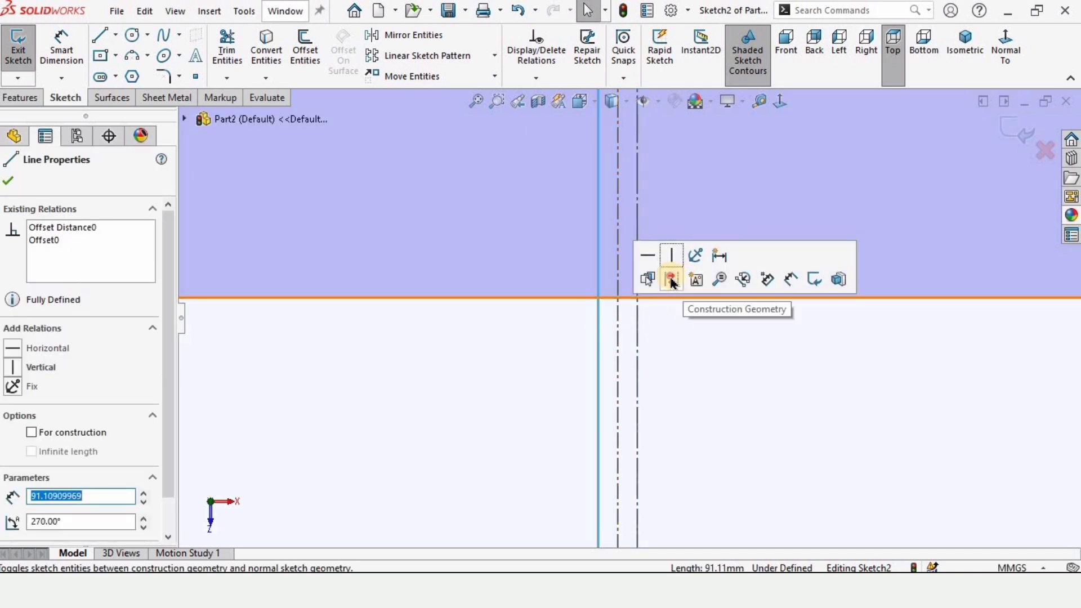
Make the left offset line construction and trim the bottom edge between the two offset lines
left_click(688, 281)
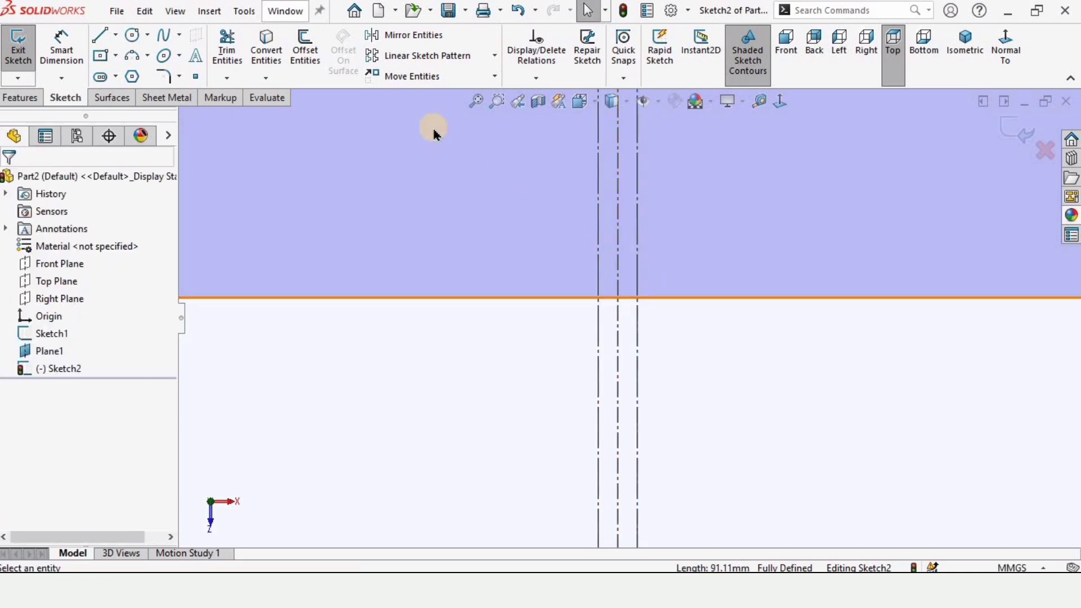
left_click(225, 44)
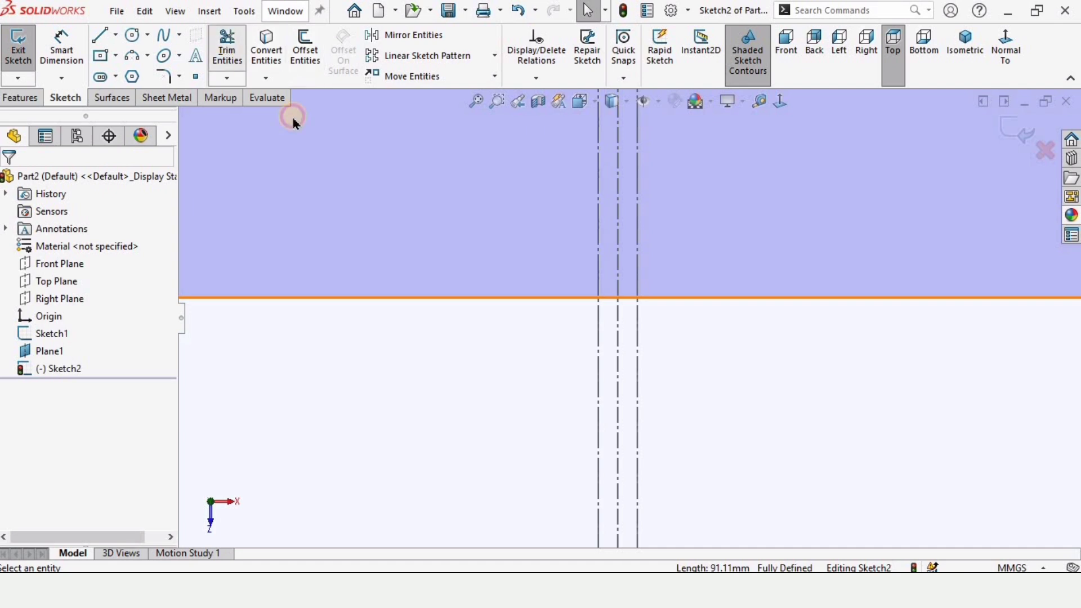
scroll(557, 281, "down", 3)
left_click_drag(687, 307, 687, 333)
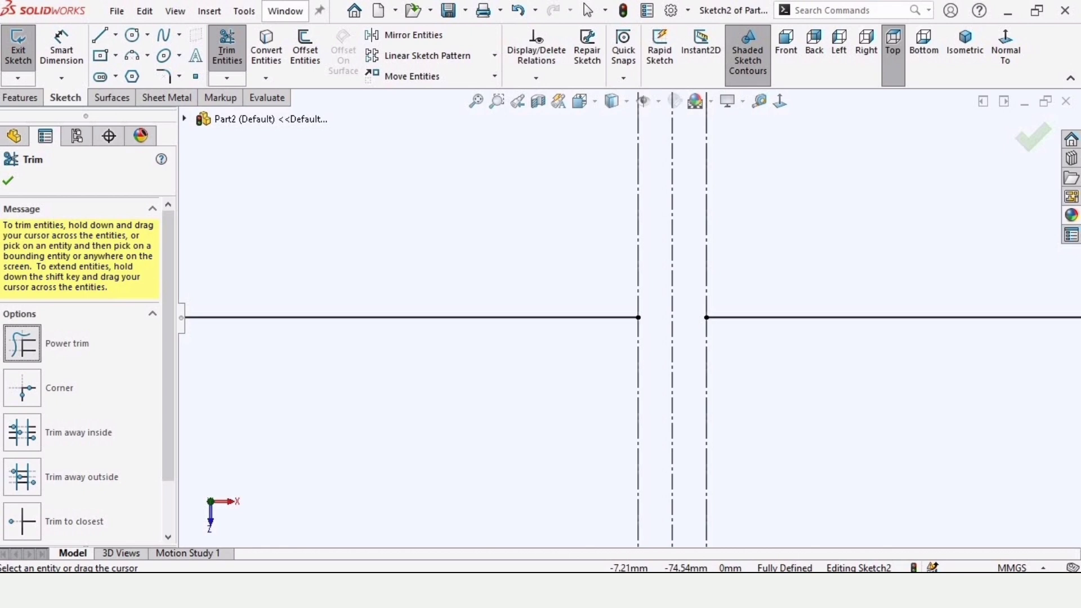
left_click(8, 180)
scroll(664, 279, "up", 5)
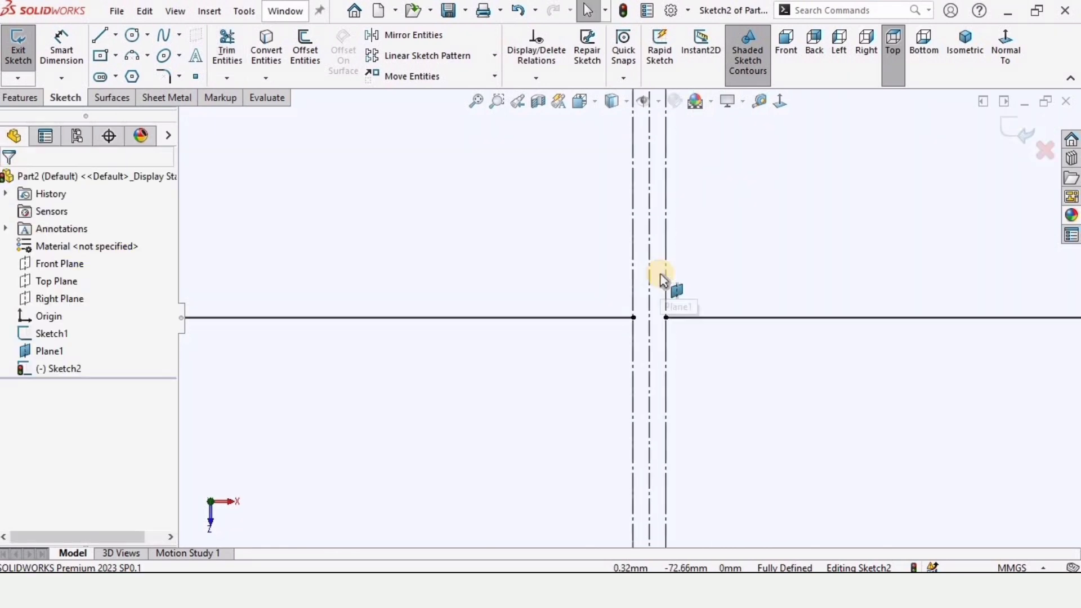
scroll(664, 275, "up", 5)
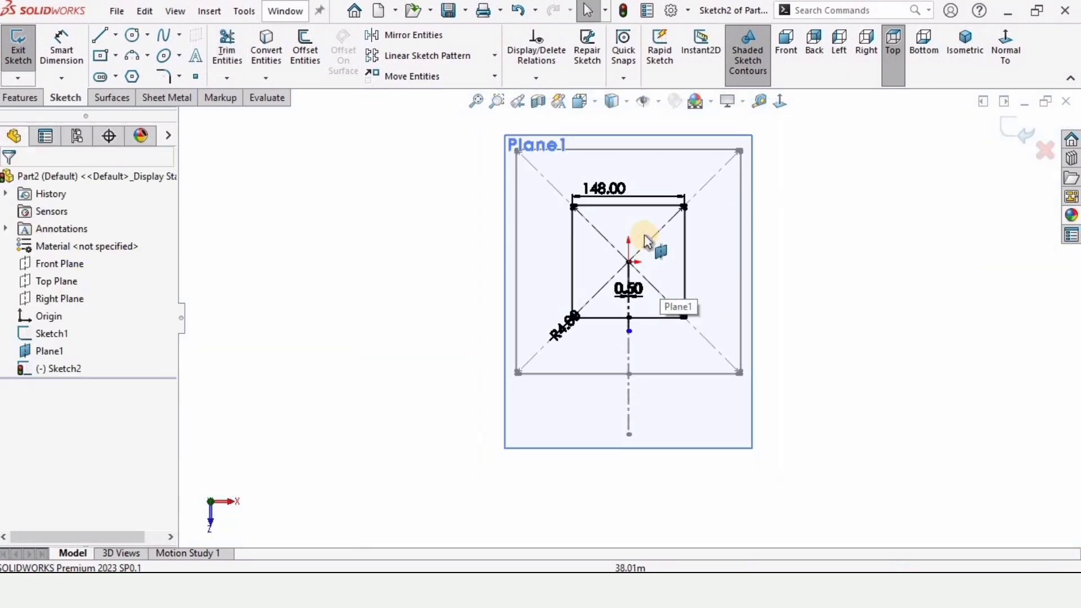
Exit Sketch2, view both squares in 3-D, and hide Plane1
left_click(1015, 135)
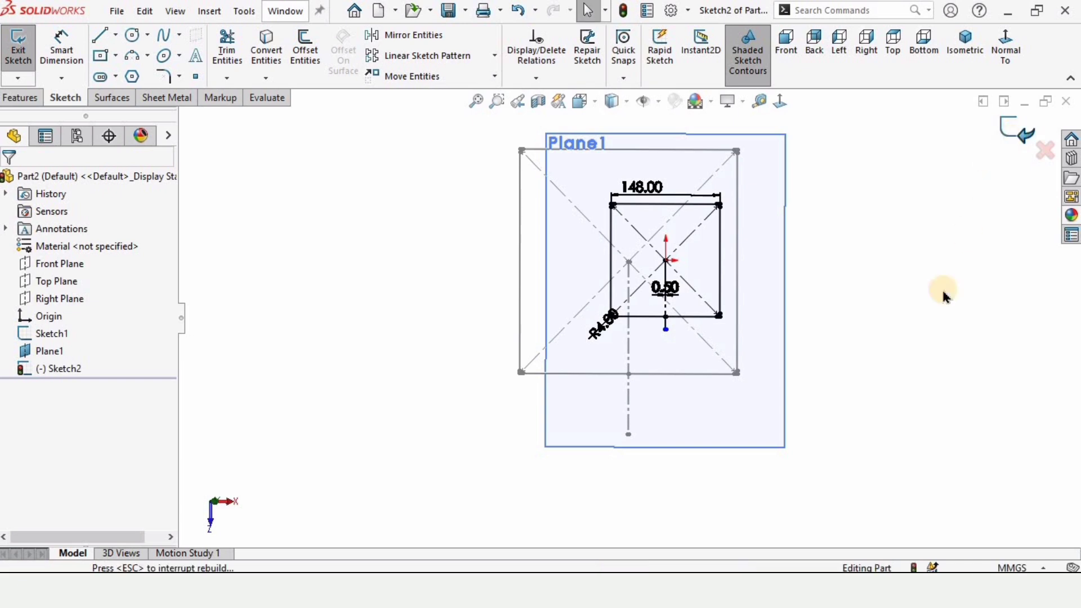
mouse_move(560, 182)
middle_mouse_down()
mouse_move(646, 162)
mouse_move(548, 164)
mouse_move(617, 213)
mouse_move(700, 208)
mouse_move(841, 307)
mouse_move(754, 432)
middle_mouse_up()
left_click(754, 430)
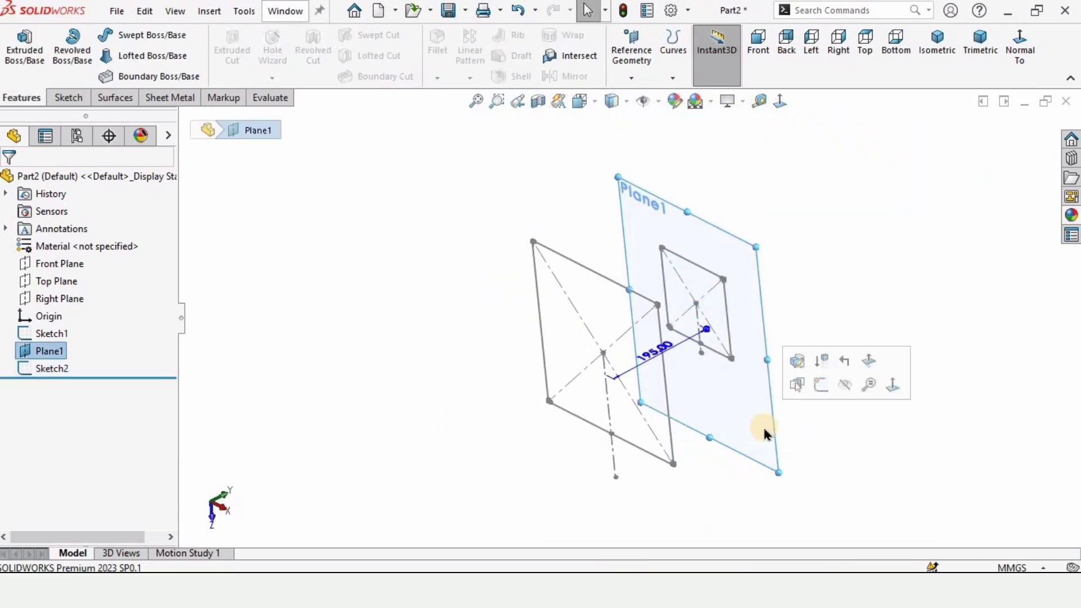
left_click(844, 386)
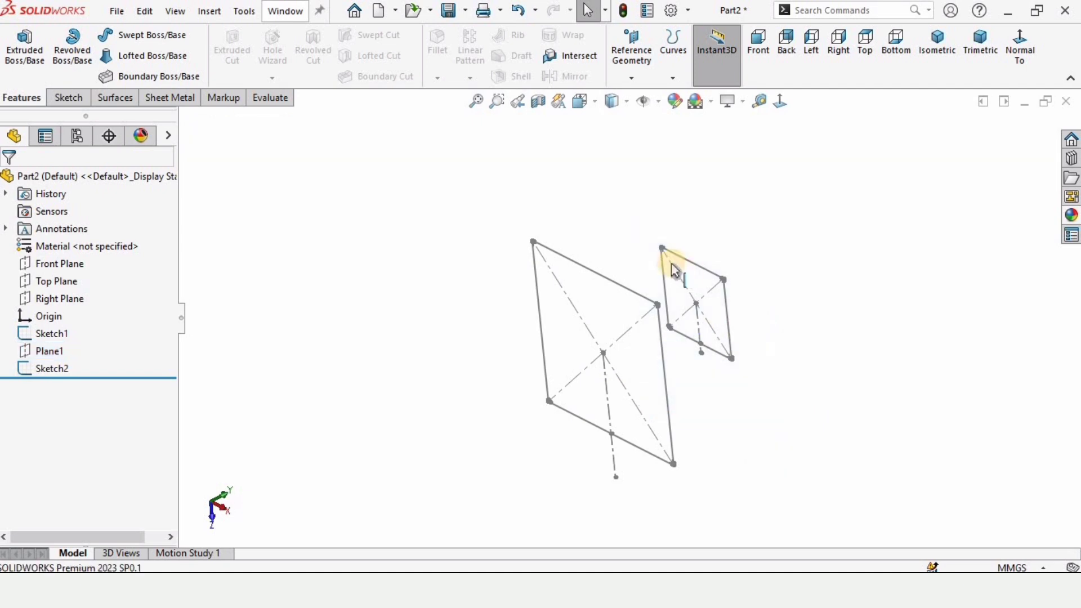
middle_click_drag(673, 264, 588, 268)
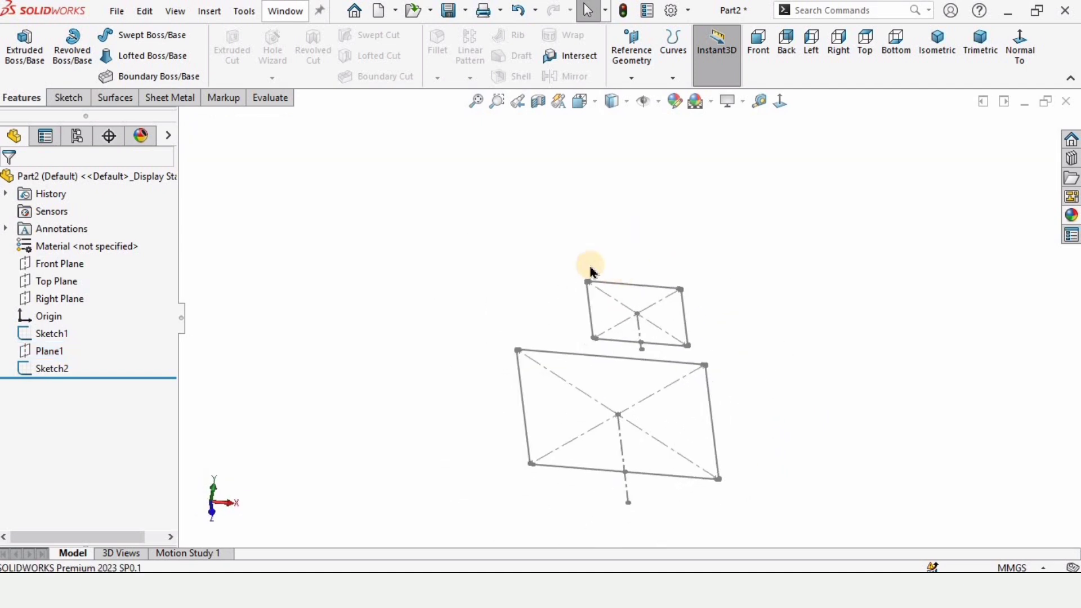
Bring up the Sheet Metal command tab
right_click(18, 100)
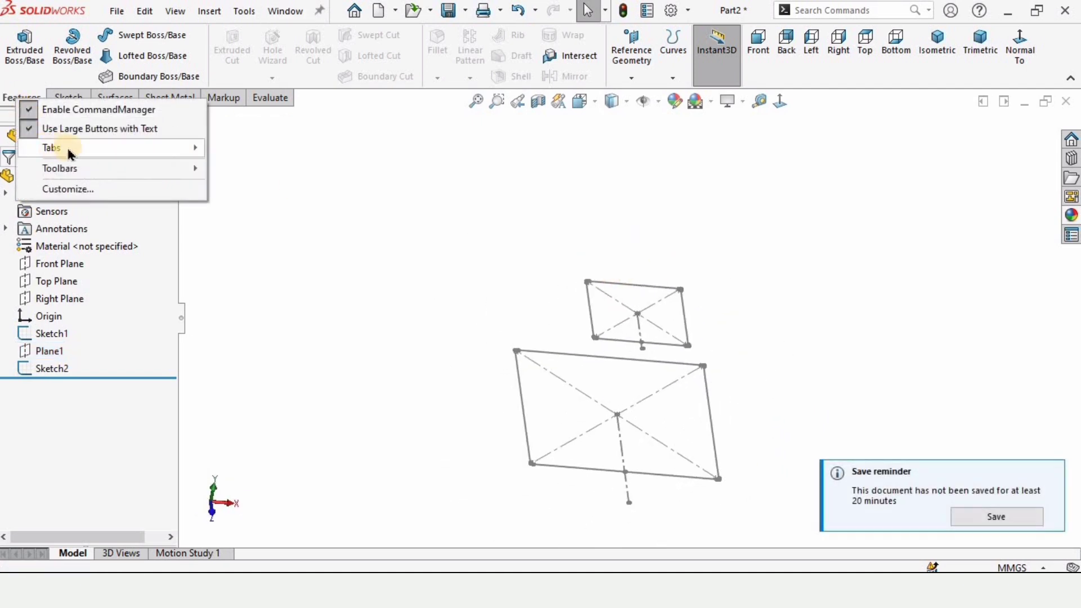
mouse_move(133, 148)
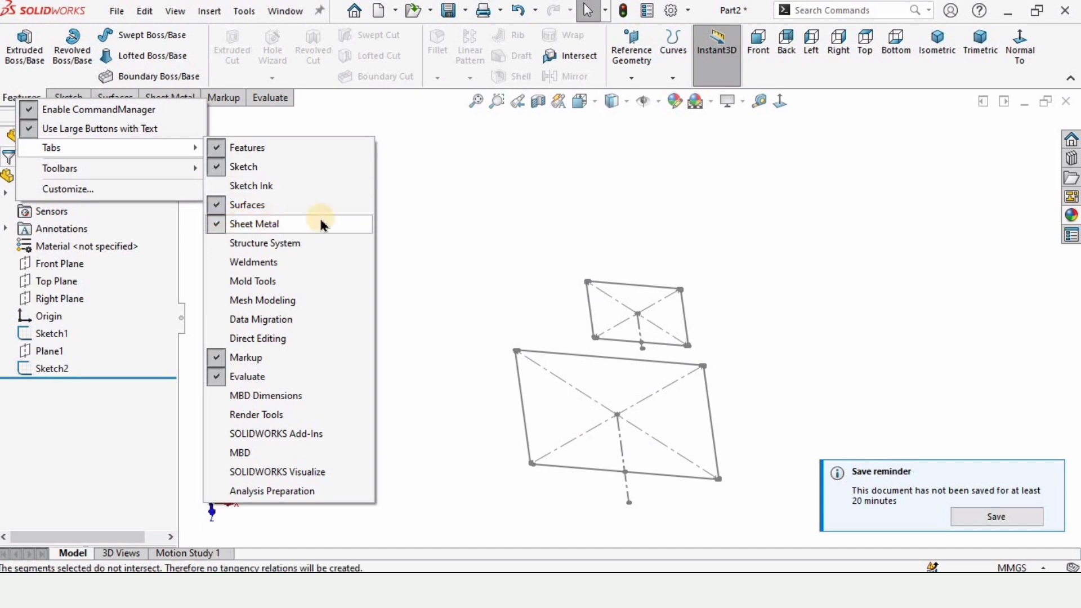
left_click(213, 121)
left_click(174, 99)
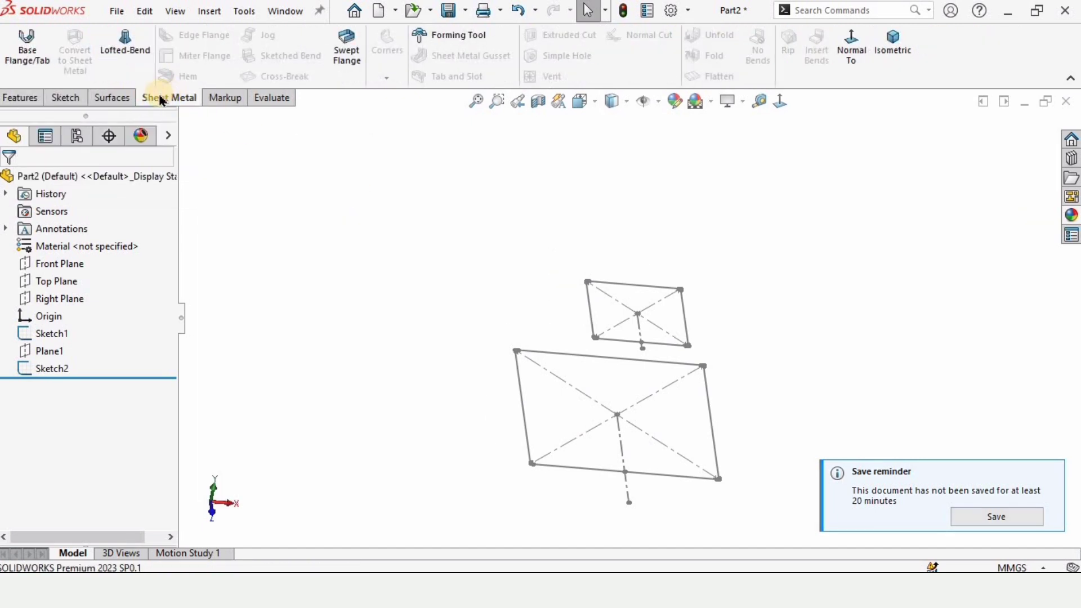
Start Lofted-Bend with Sketch2 and Sketch1 as profiles and inspect the tapered hopper preview
left_click(135, 56)
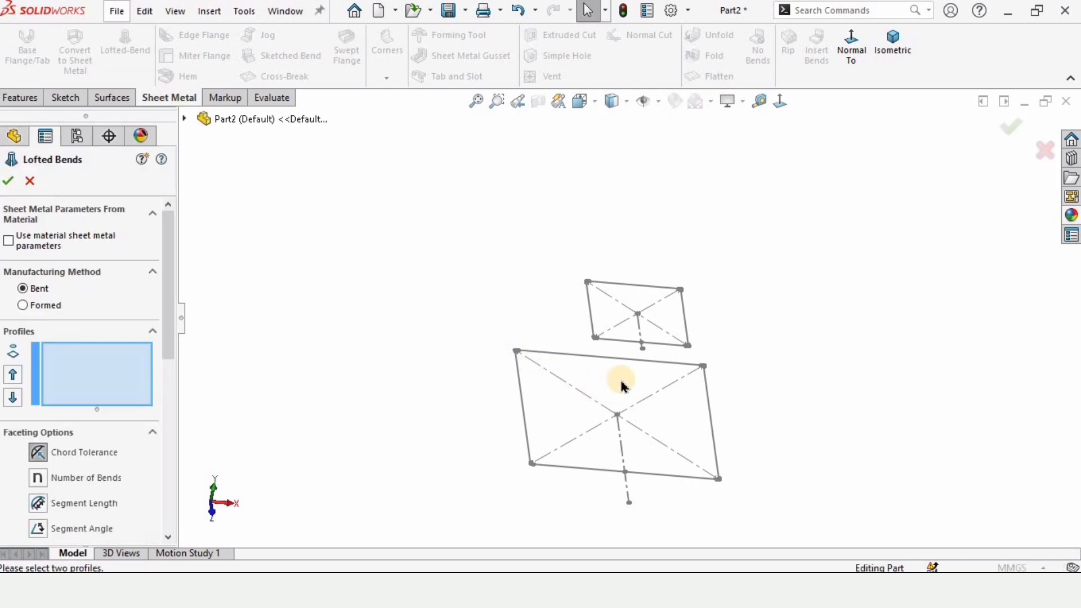
middle_click_drag(622, 386, 581, 385)
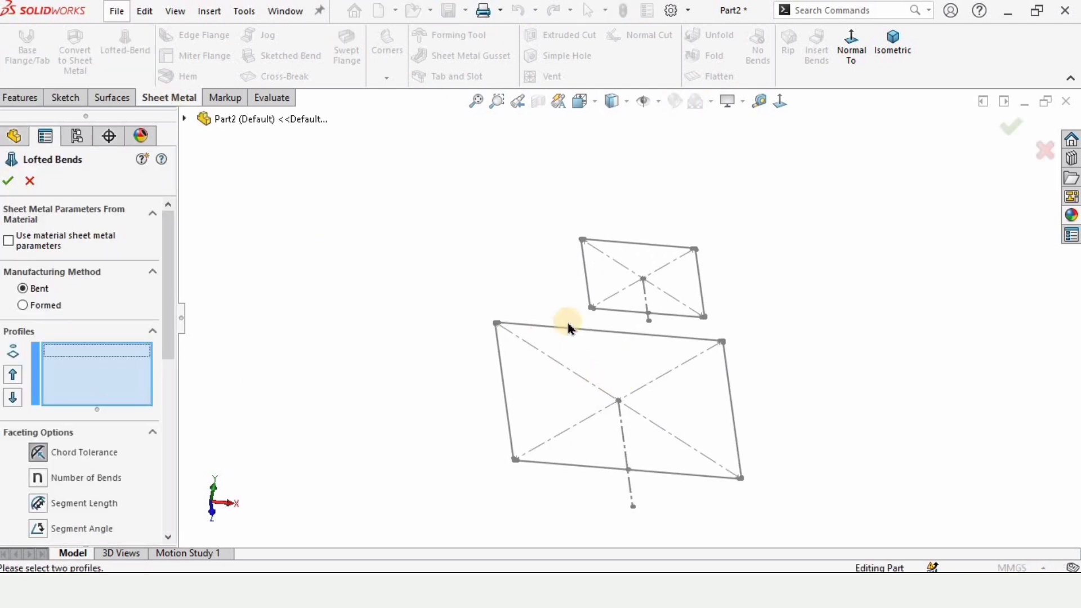
scroll(563, 320, "down", 2)
left_click(657, 312)
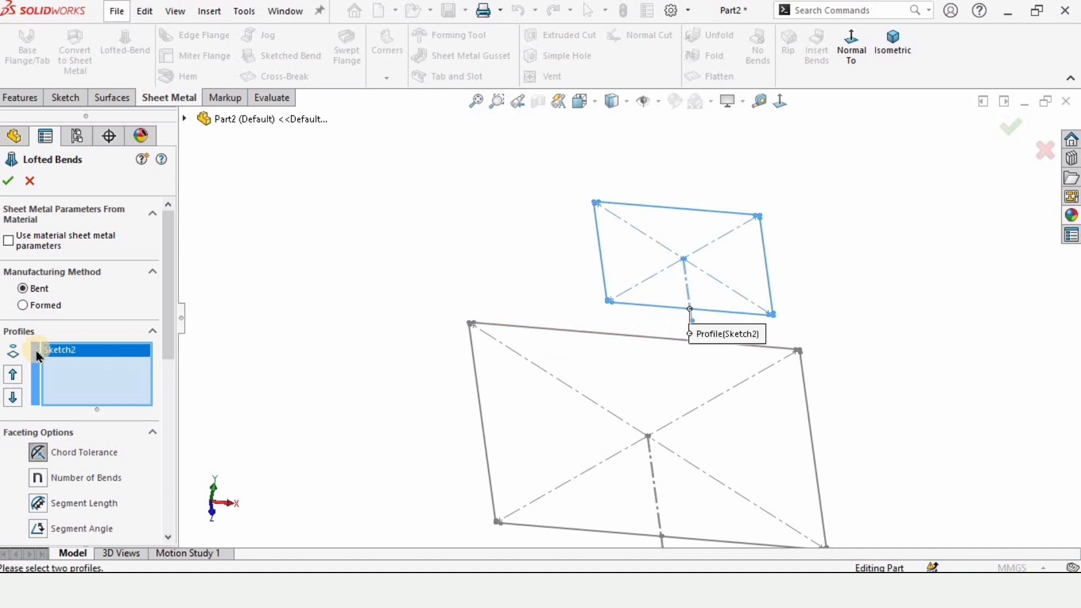
left_click(60, 351)
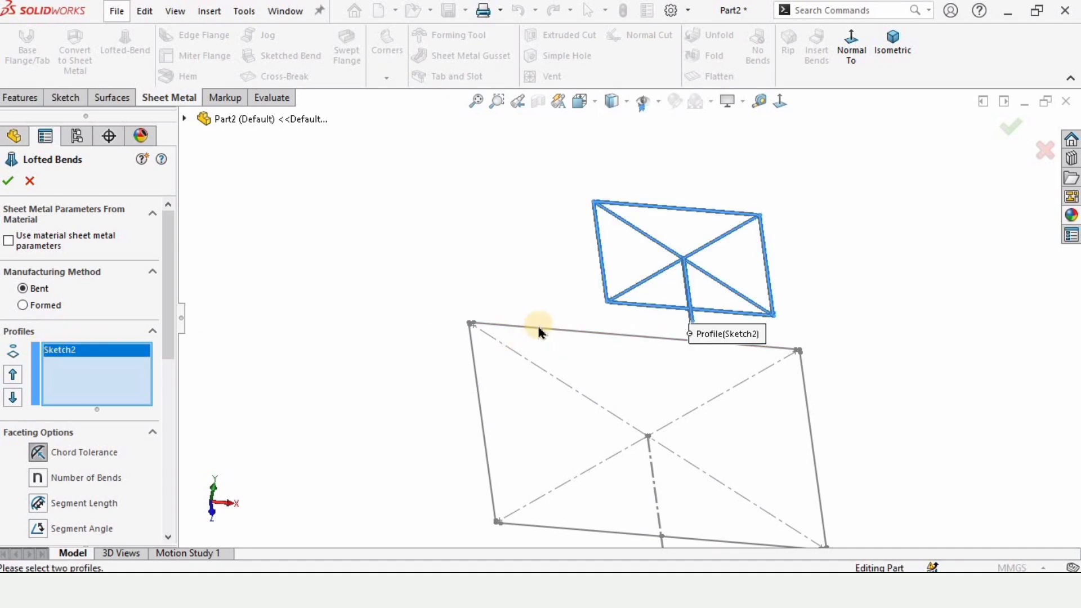
left_click(533, 327)
left_click(62, 362)
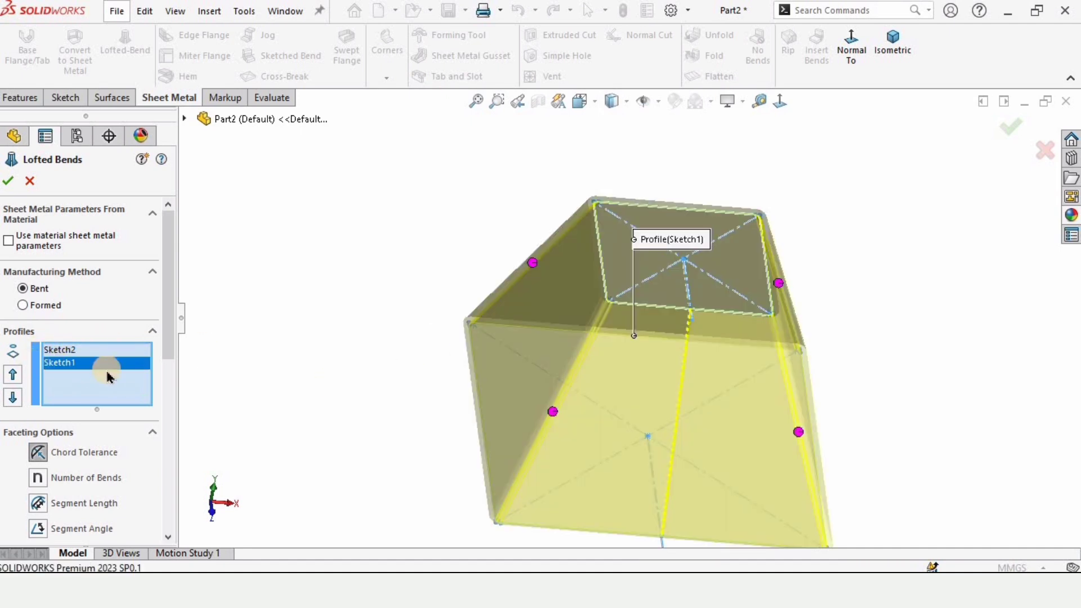
middle_click_drag(709, 318, 638, 373)
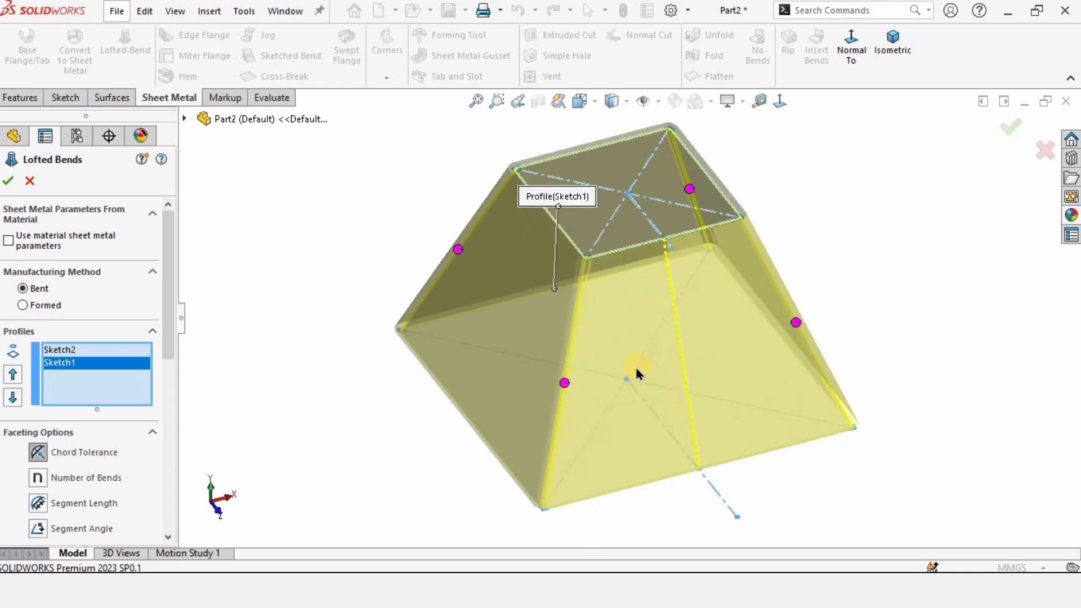
middle_click_drag(588, 267, 562, 224)
scroll(557, 265, "down", 6)
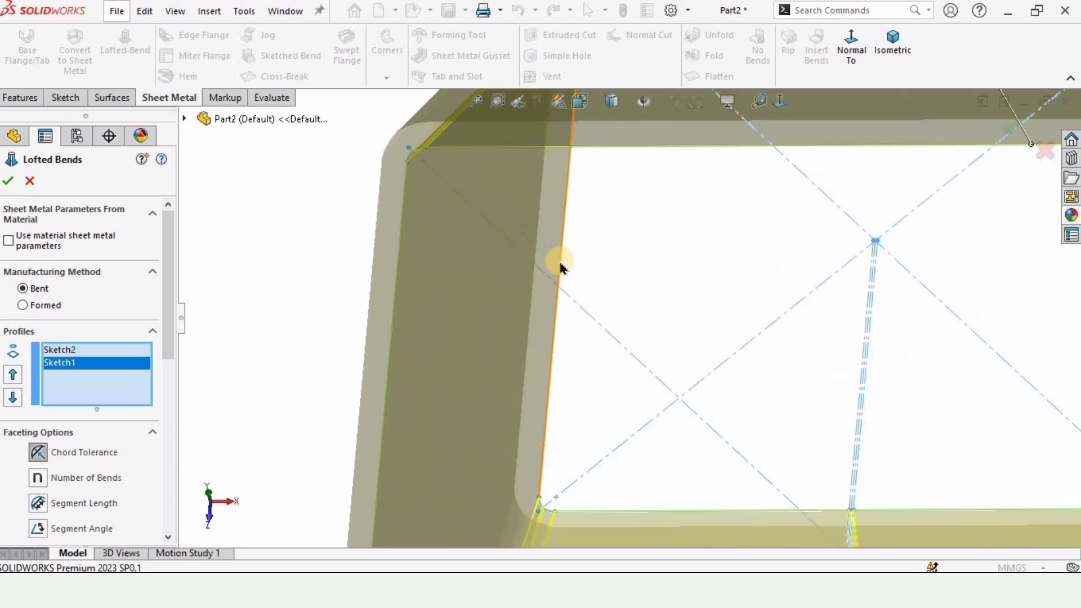
middle_click_drag(576, 265, 555, 264)
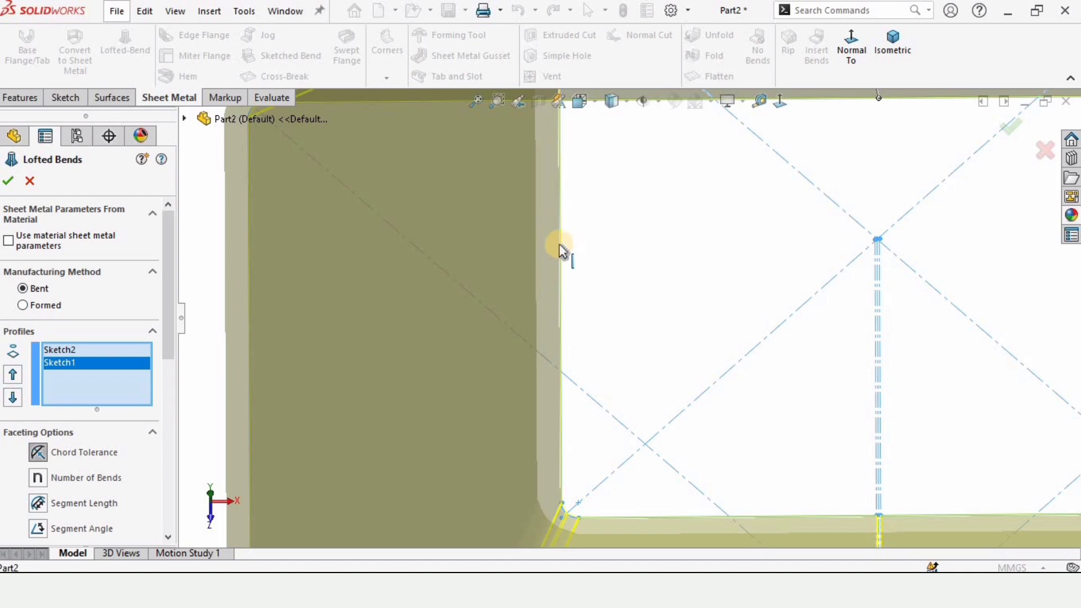
Set the lofted bend sheet thickness to 6.00 mm after trying larger values
scroll(161, 309, "down", 5)
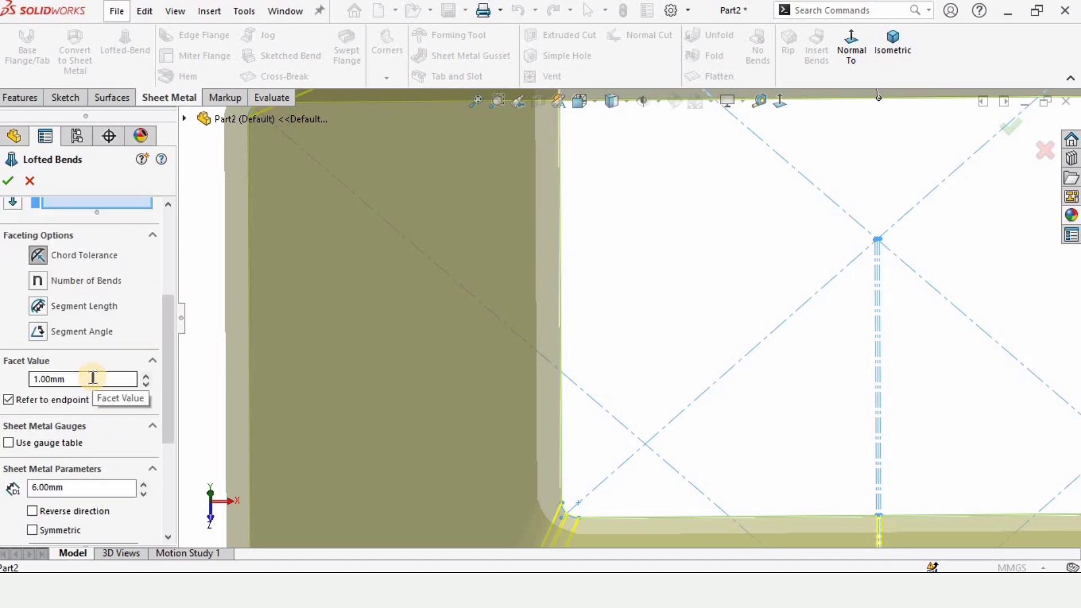
scroll(93, 377, "down", 3)
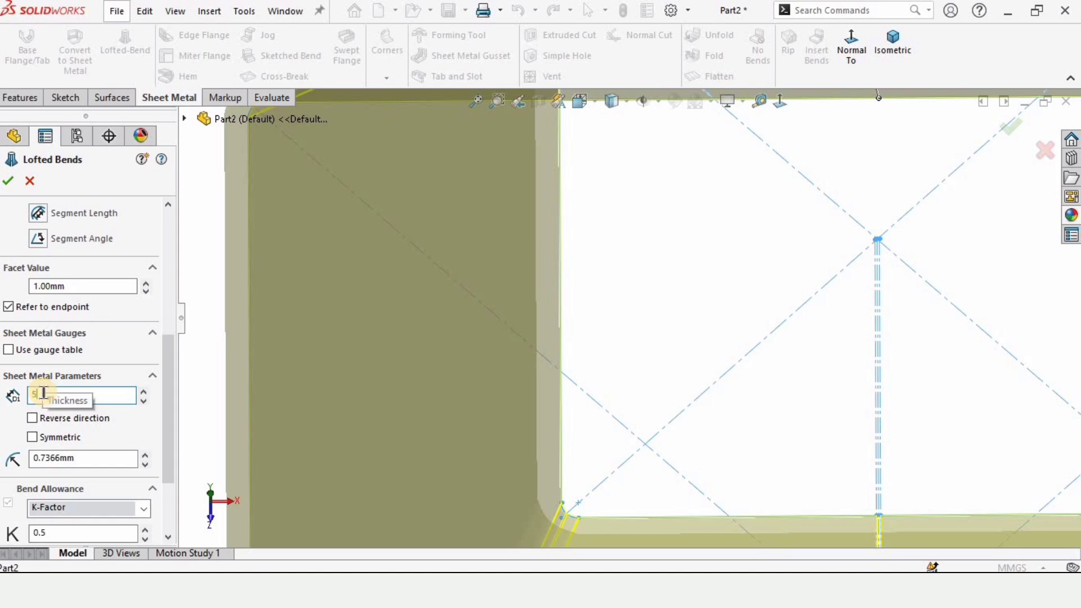
key("Return")
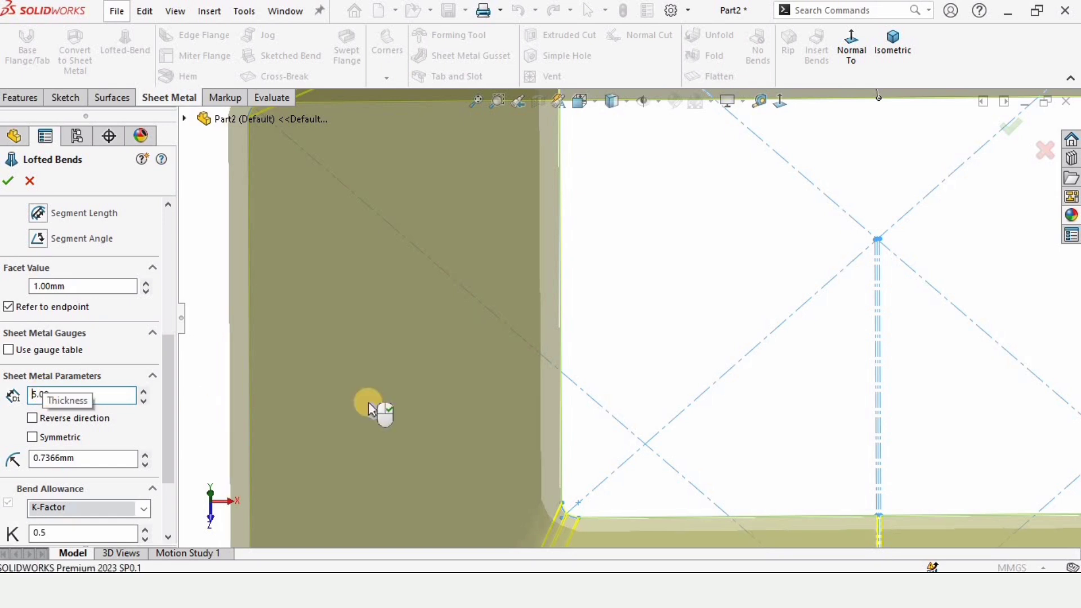
left_click(141, 391)
left_click(143, 390)
left_click(143, 390)
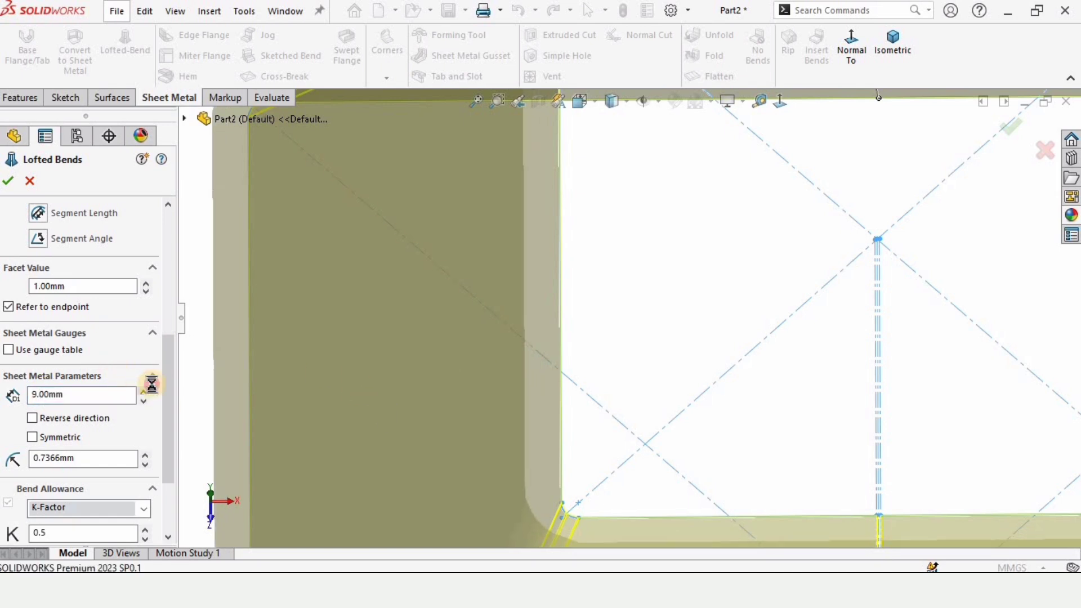
left_click(143, 390)
scroll(552, 347, "up", 4)
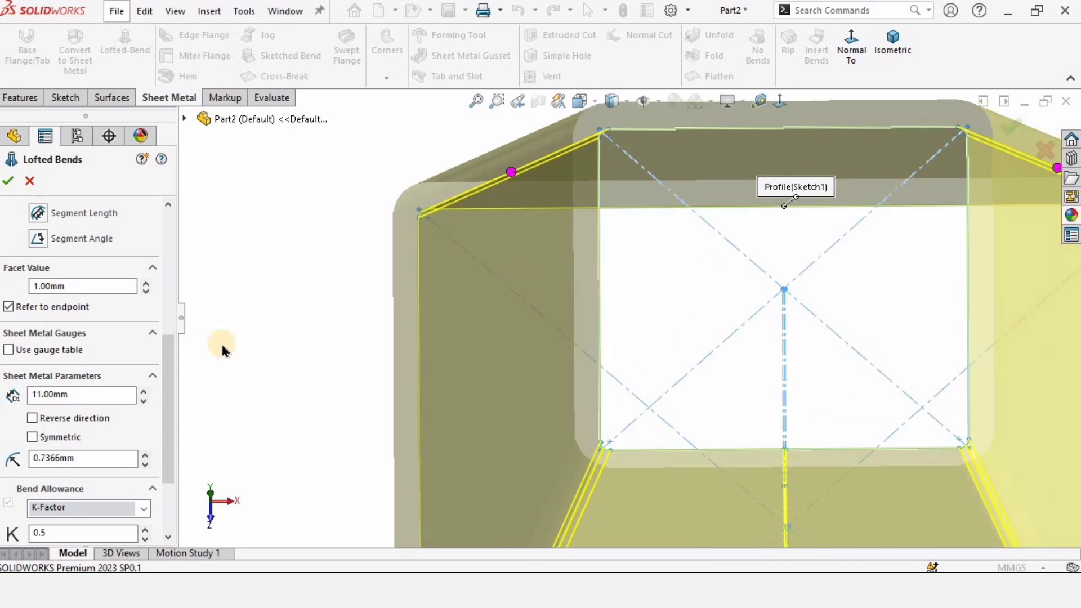
left_click(144, 392)
left_click(144, 392)
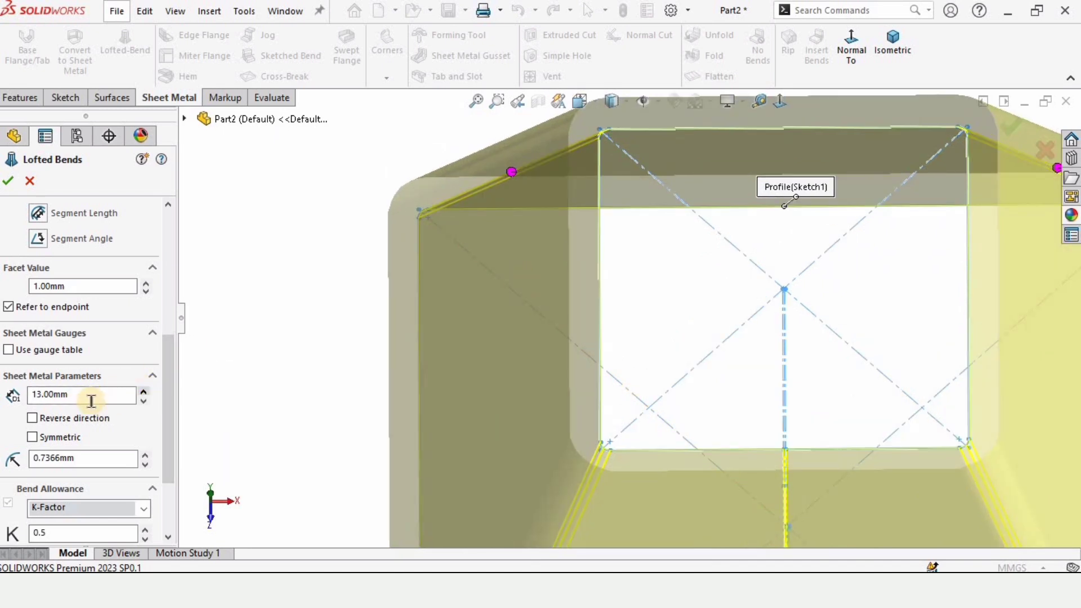
left_click(577, 314)
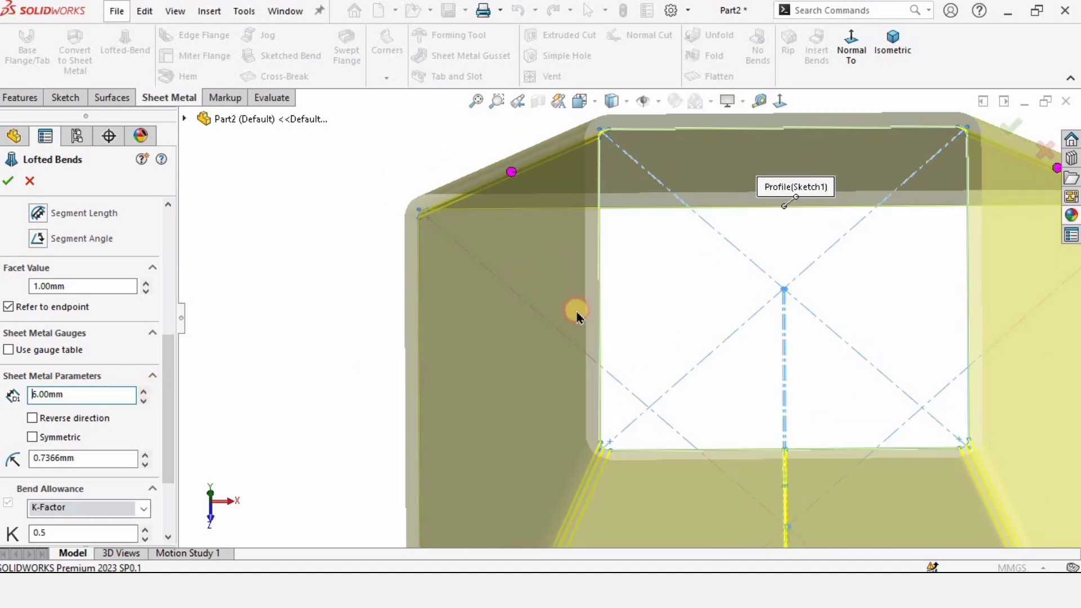
Keep the default thickness direction with Symmetric unchecked and create the lofted bend
left_click(33, 418)
left_click(596, 329)
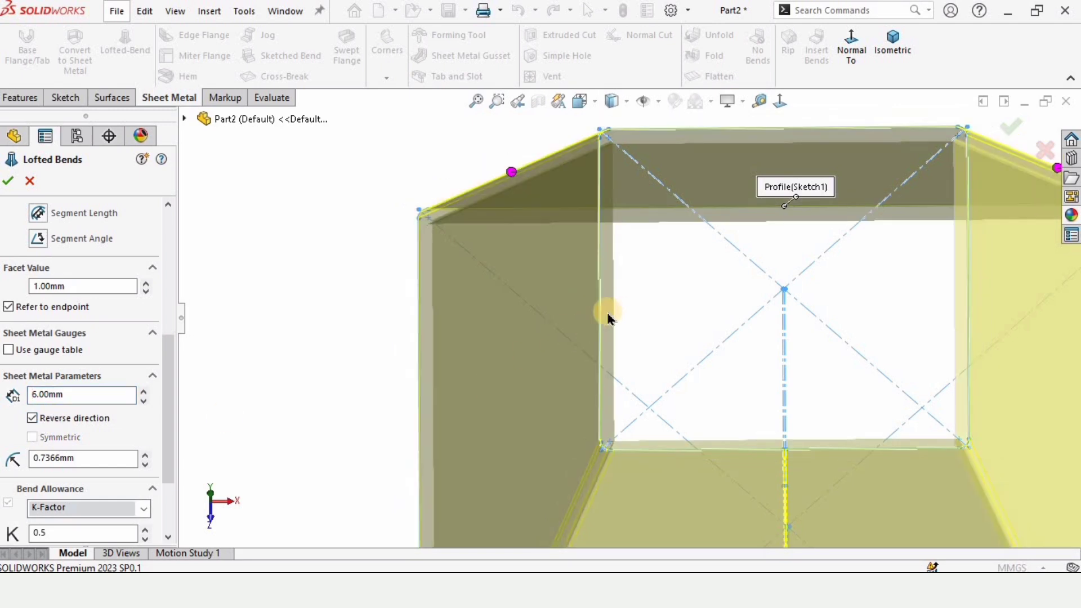
left_click(31, 418)
scroll(650, 348, "down", 3)
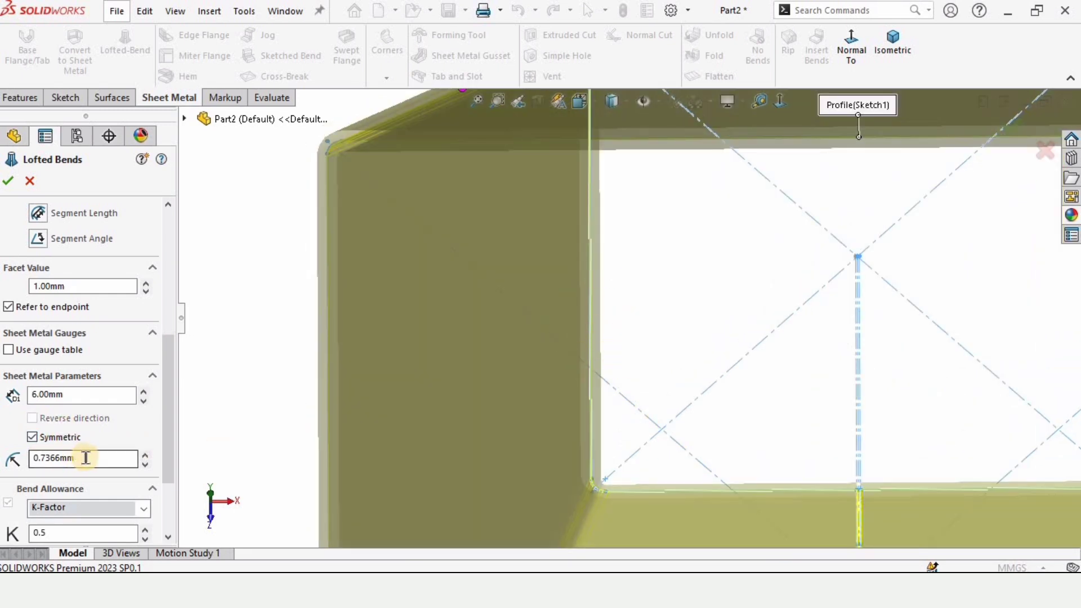
left_click(31, 436)
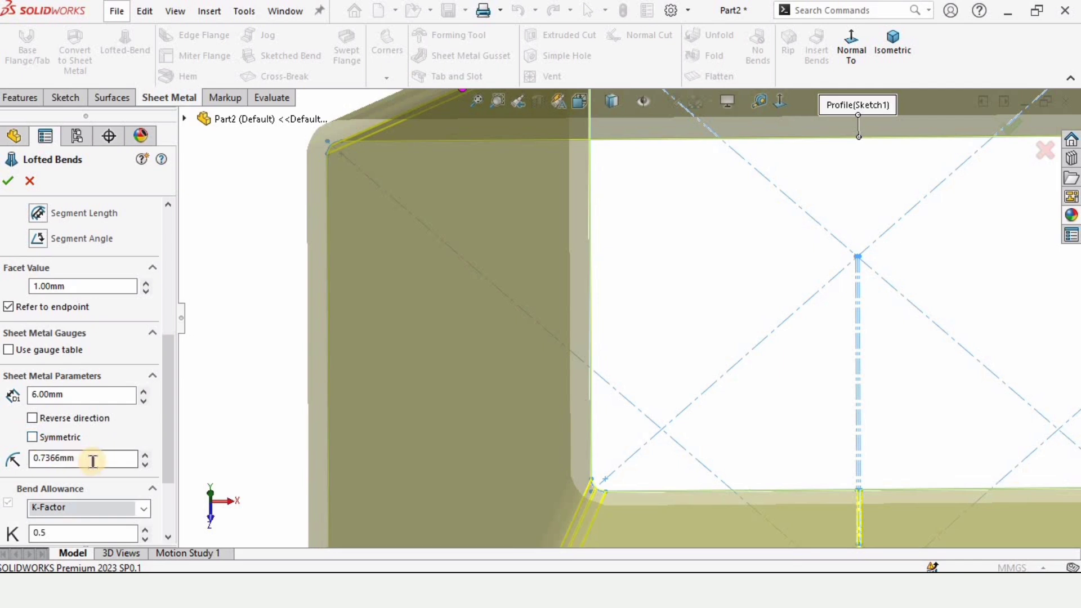
left_click(7, 182)
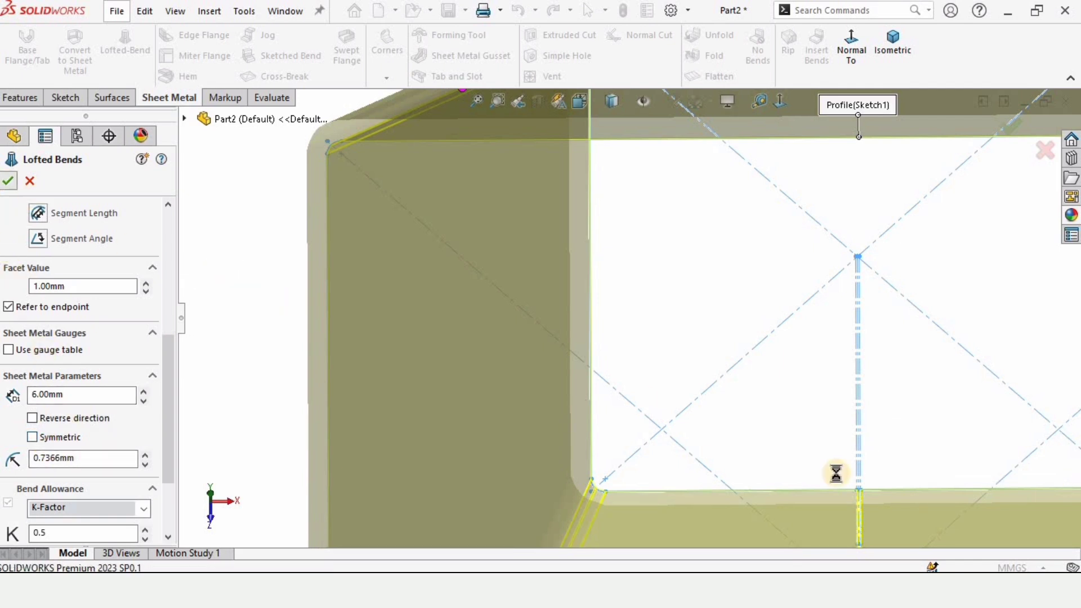
Drag the Polished nickel appearance onto the Lofted Bends1 hopper body
scroll(759, 436, "down", 5)
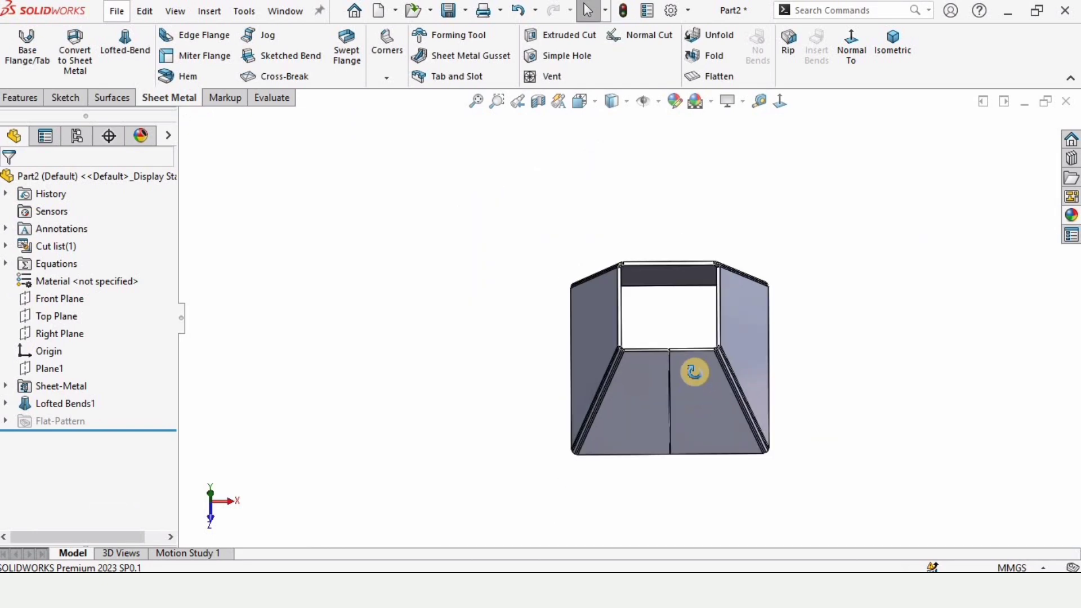
middle_click_drag(694, 373, 1070, 225)
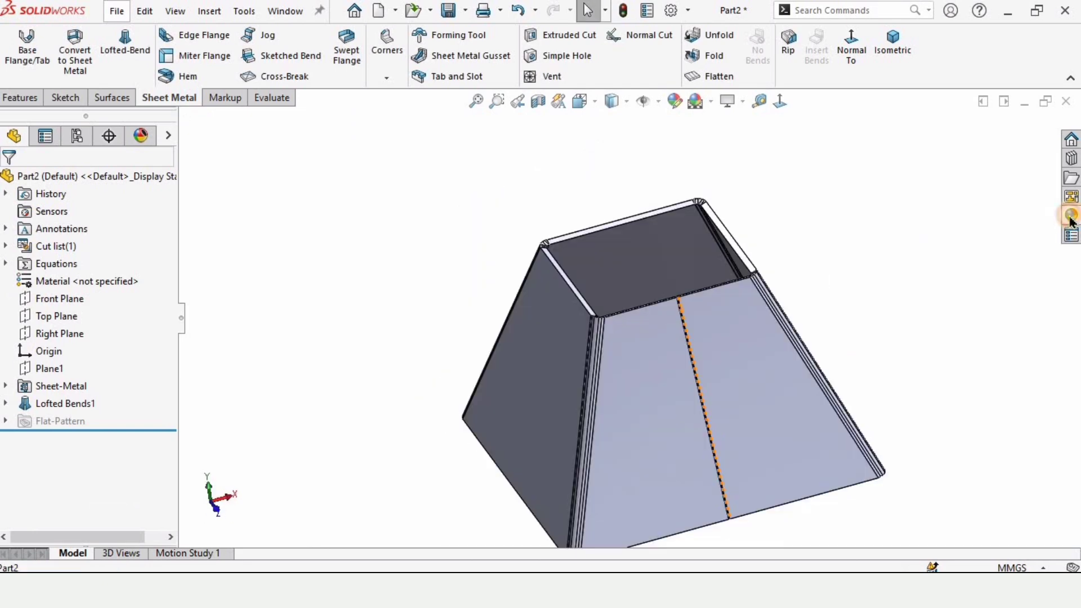
left_click(1071, 215)
left_click_drag(863, 361, 632, 321)
middle_click_drag(632, 321, 737, 282)
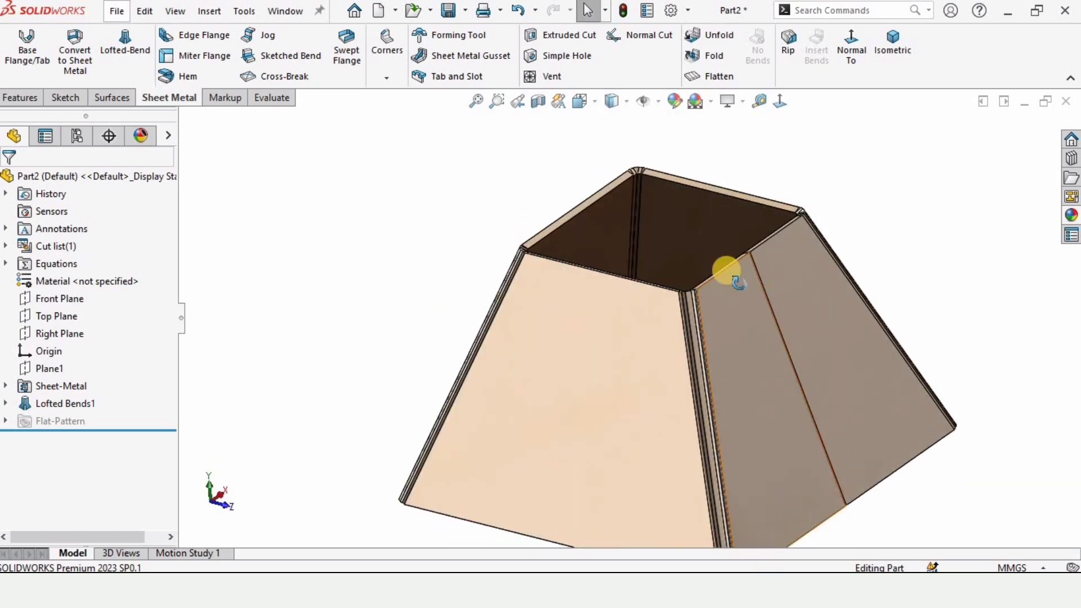
left_click(711, 76)
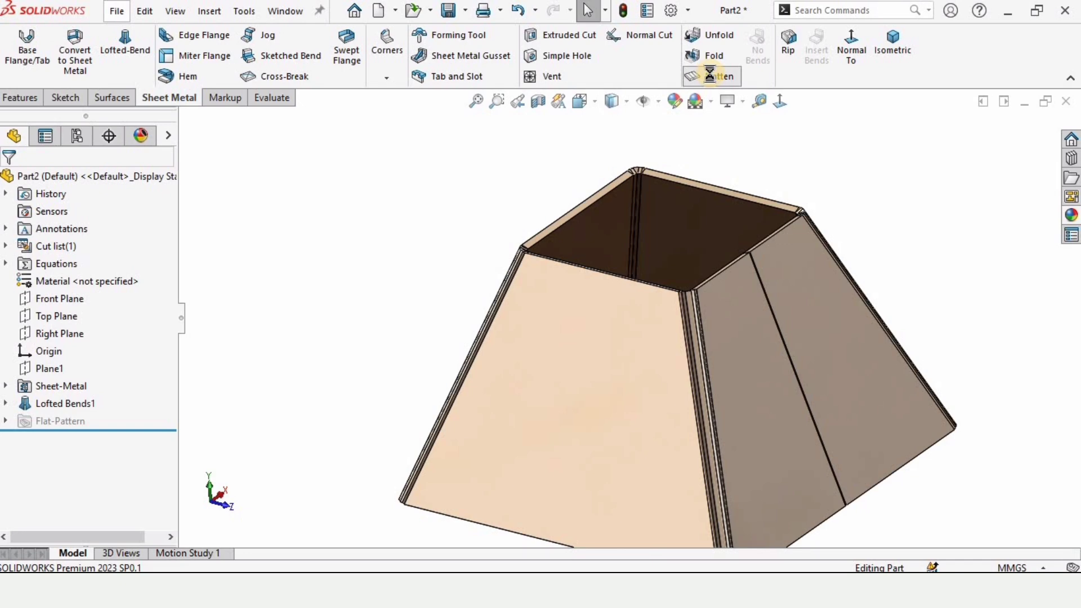
scroll(459, 292, "up", 3)
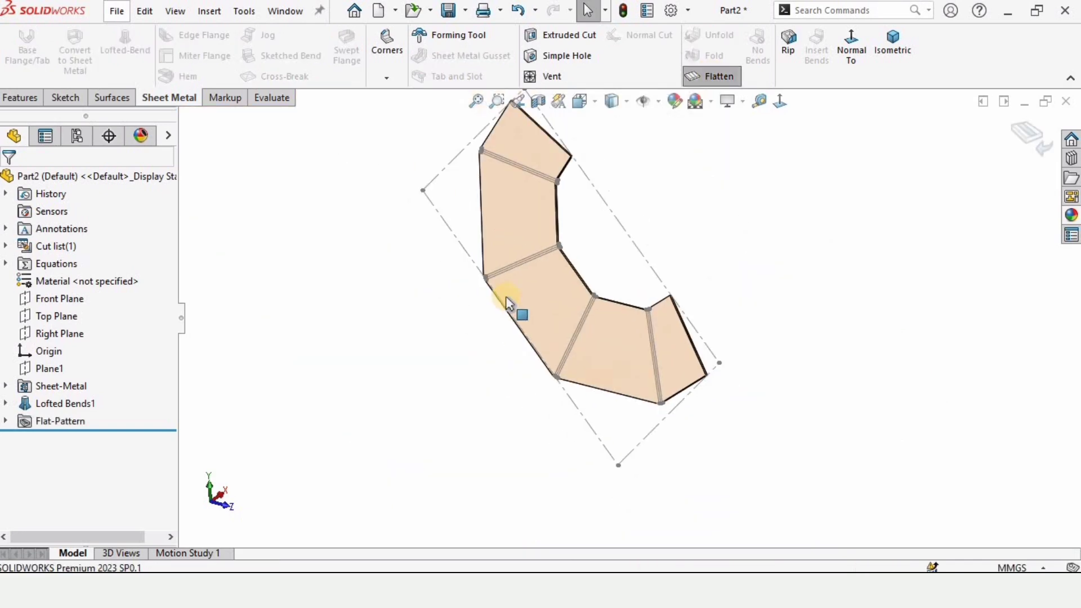
middle_click_drag(571, 225, 842, 337)
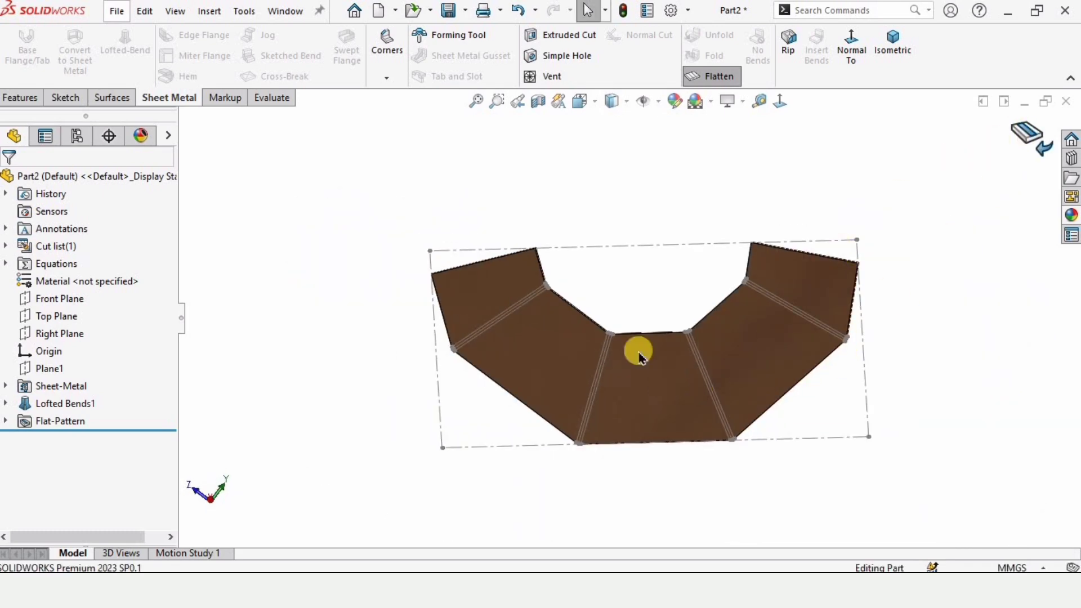